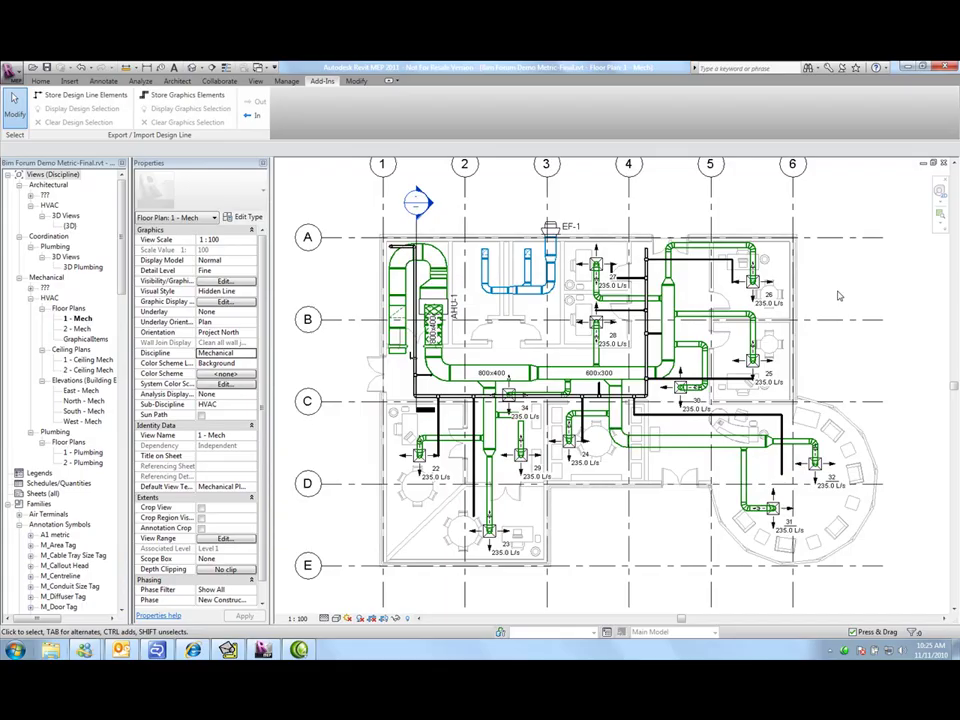
Window-select all 237 duct and pipe elements on the plan and store them as design line elements
left_click(256, 115)
left_click_drag(352, 206, 857, 600)
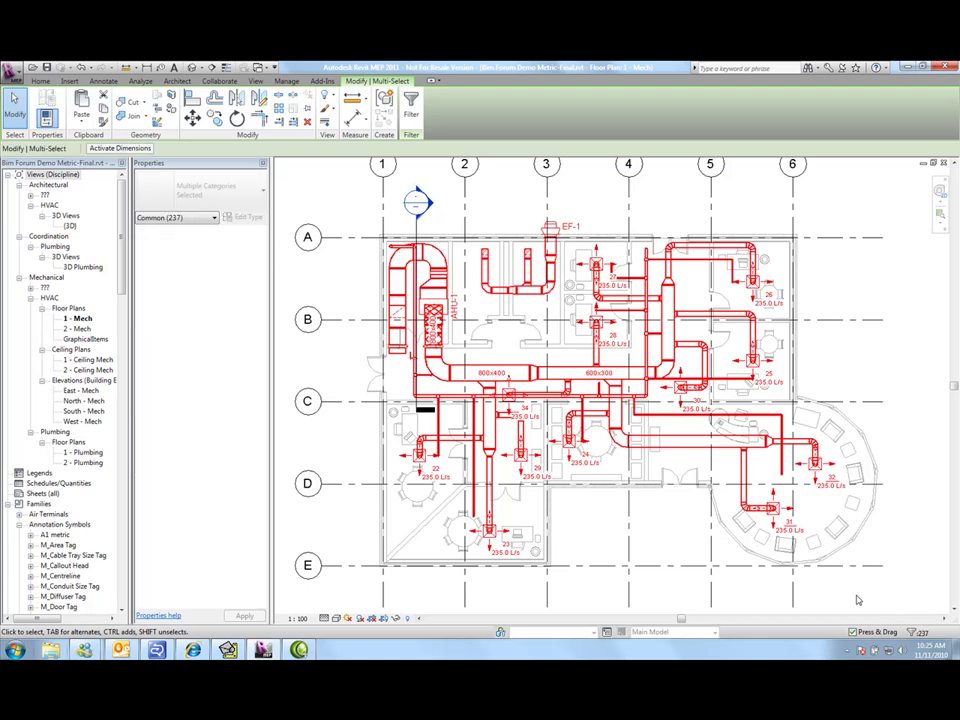
left_click(320, 81)
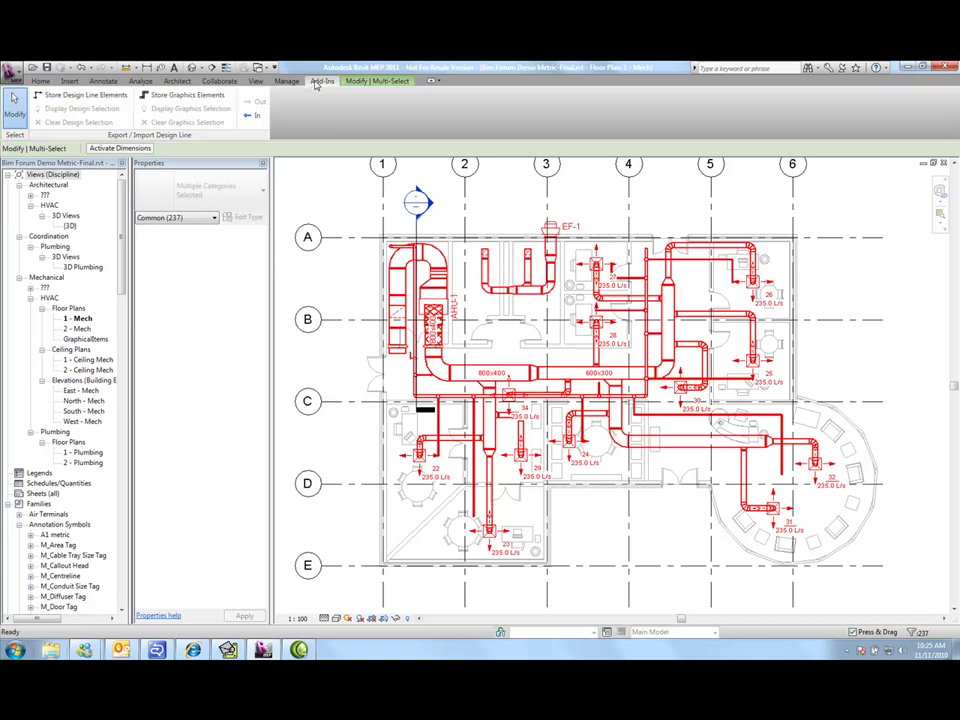
left_click(63, 96)
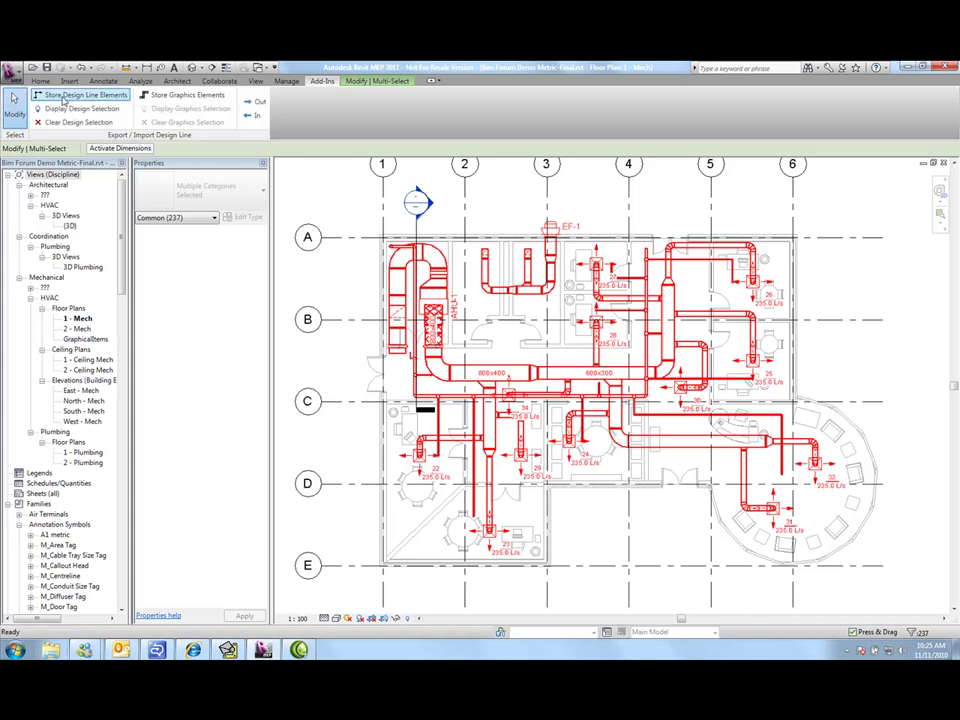
left_click(356, 191)
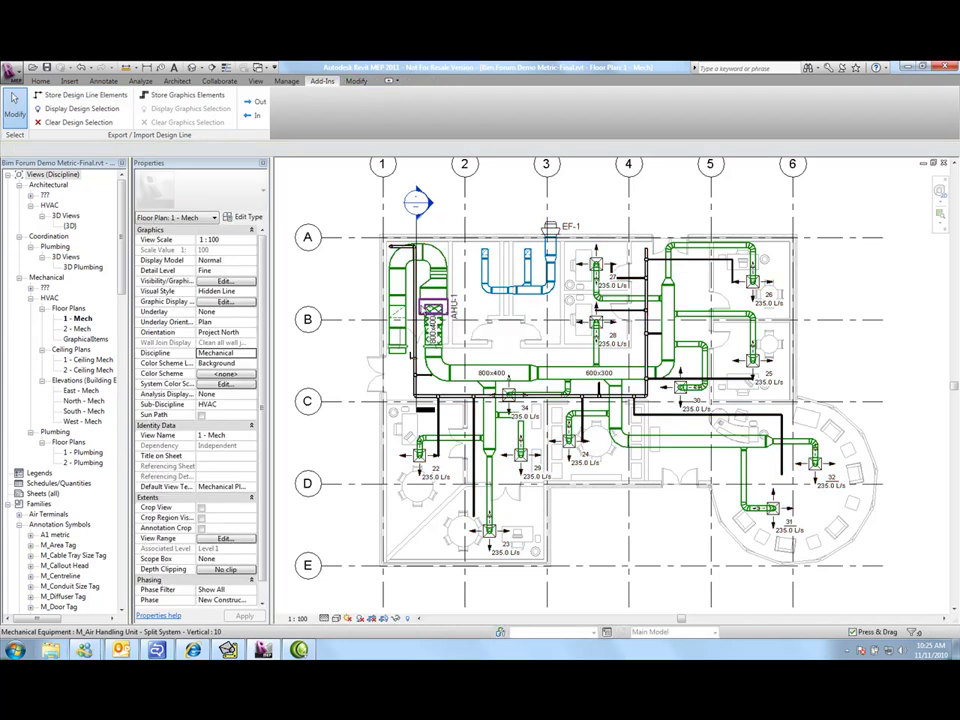
Select AHU-1 and EF-1 together and store them as graphics elements
left_click(435, 308)
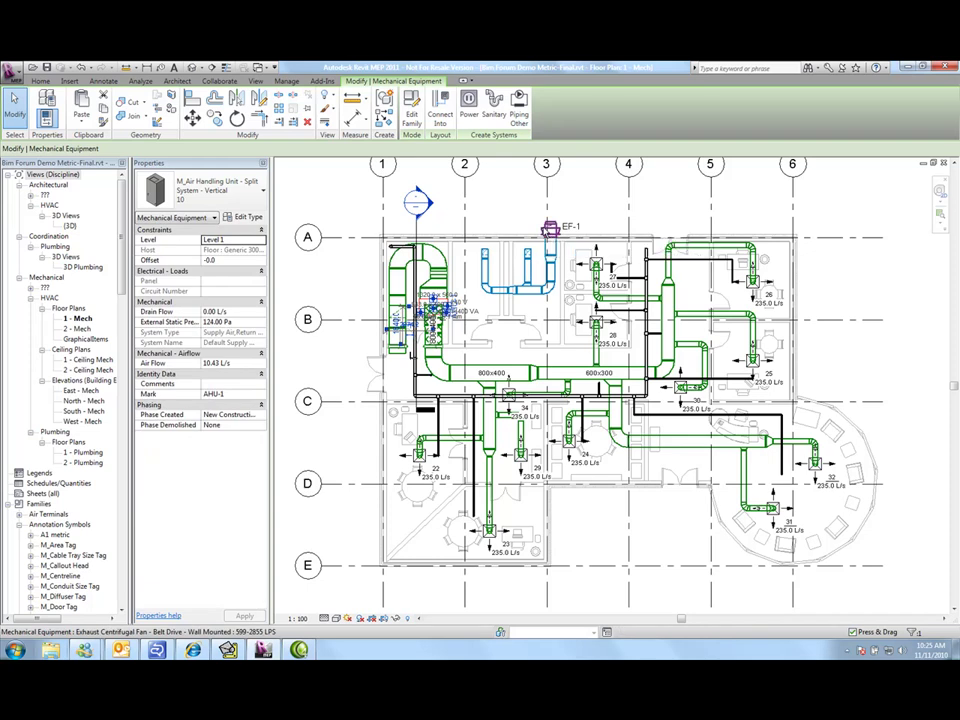
left_click(549, 230, "ctrl")
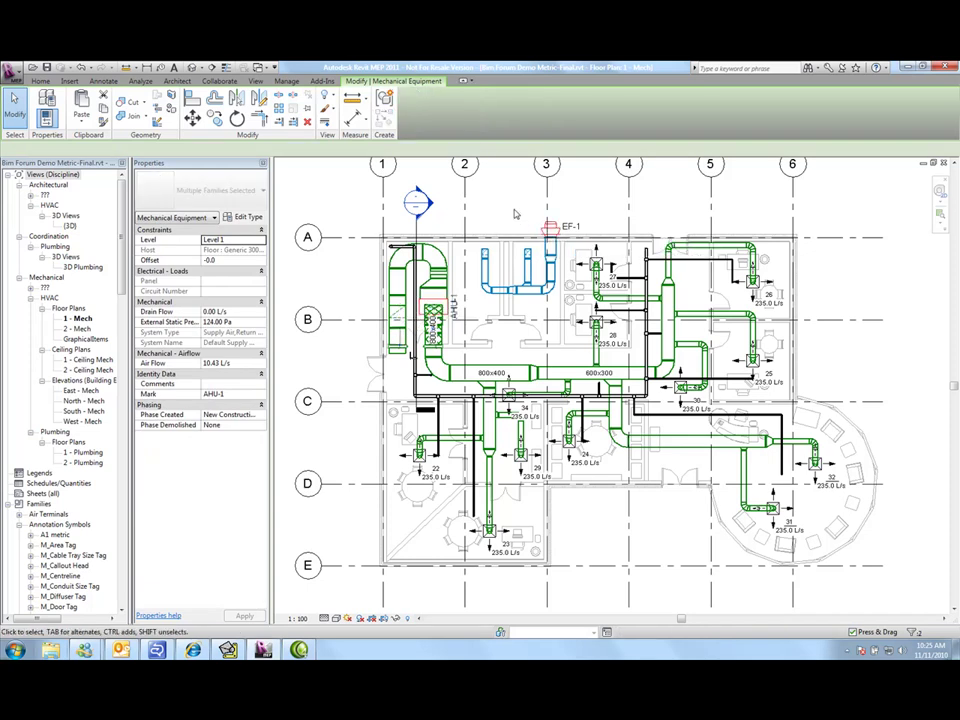
left_click(321, 81)
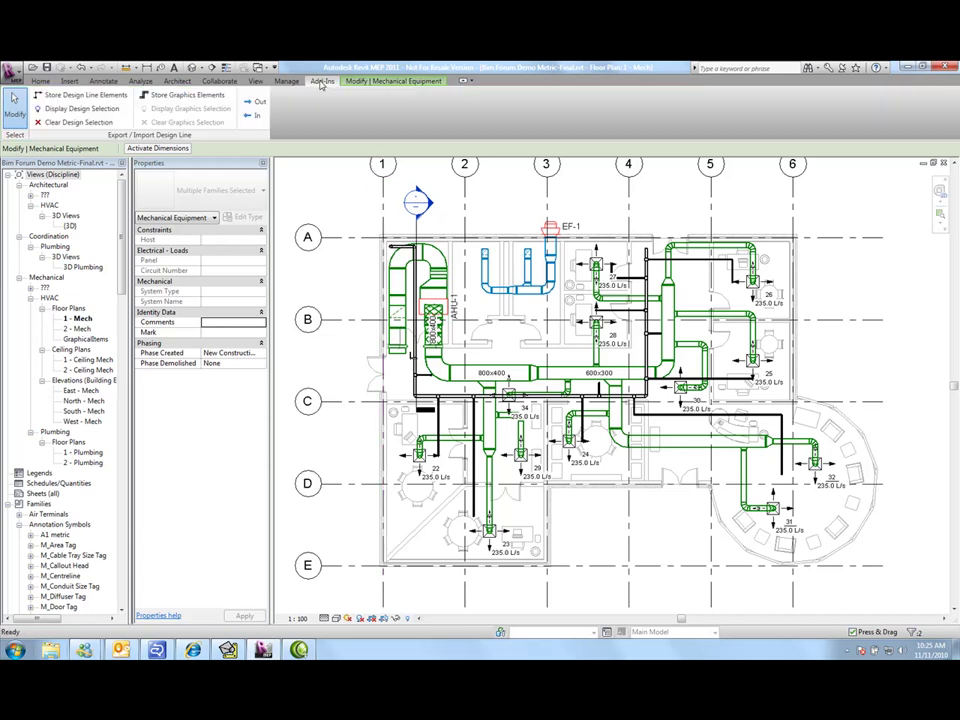
left_click(218, 96)
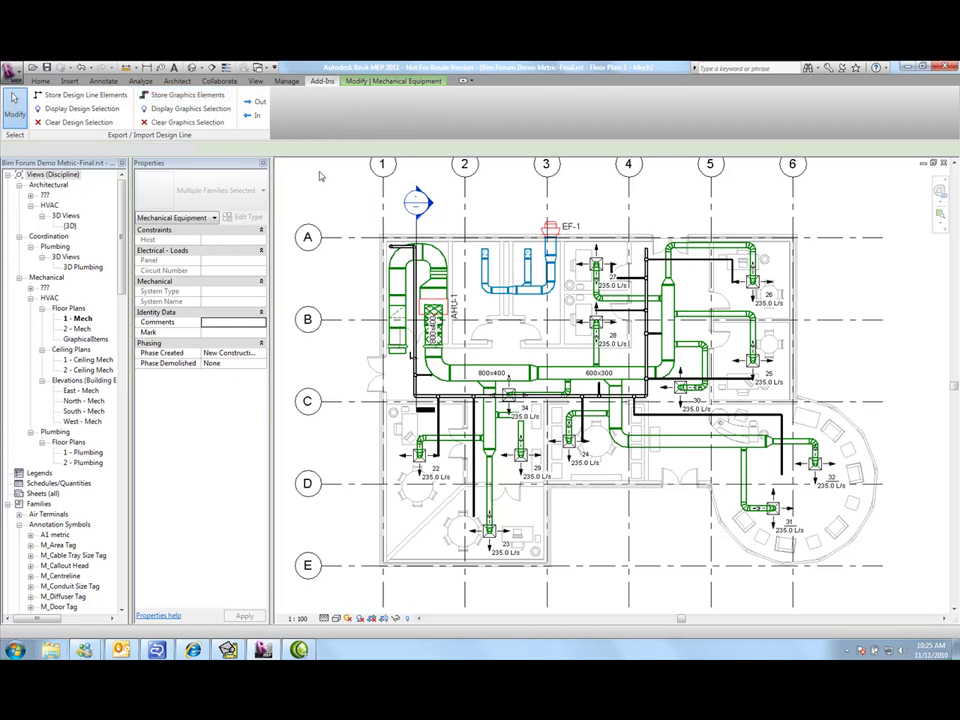
Clear the graphics selection and export the design line over RevitOutAll-Metric.RIF, replacing it
left_click(208, 121)
left_click(252, 103)
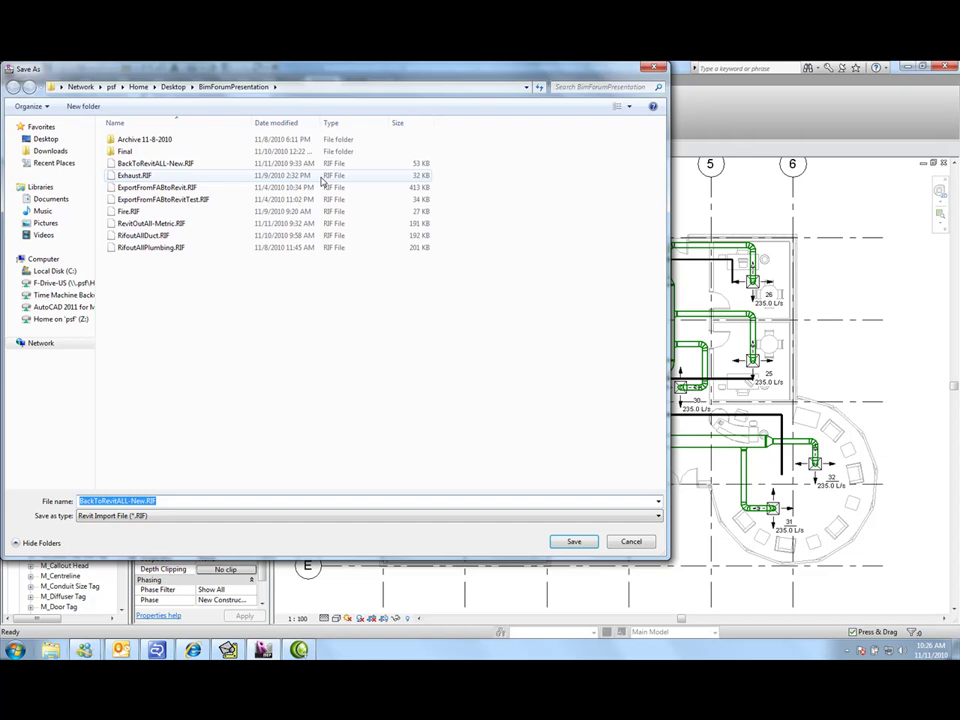
left_click(145, 223)
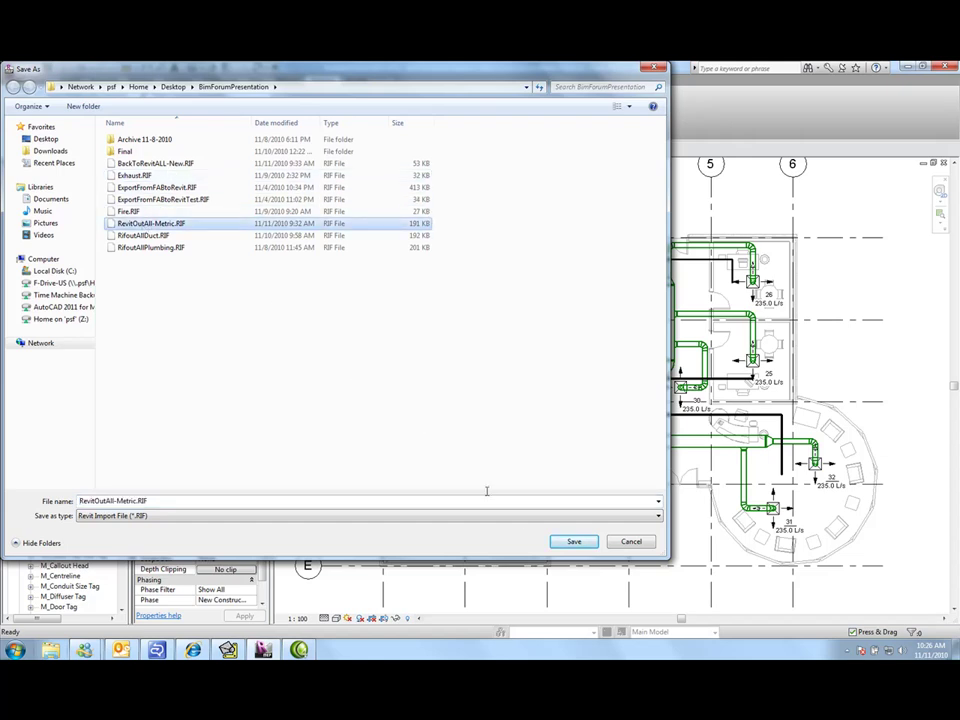
left_click(573, 543)
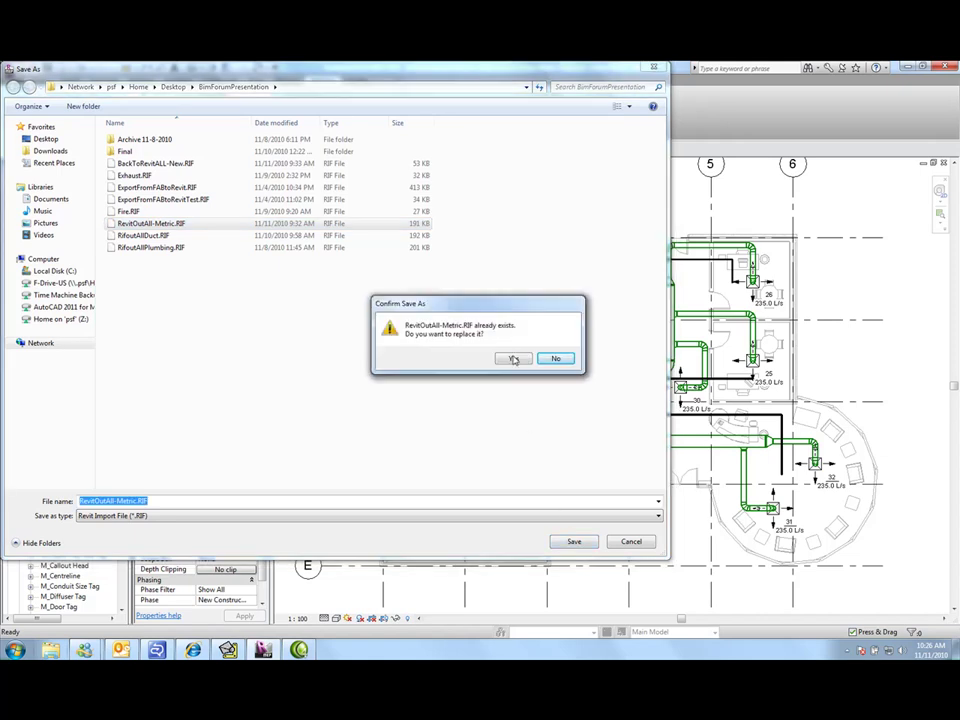
left_click(512, 357)
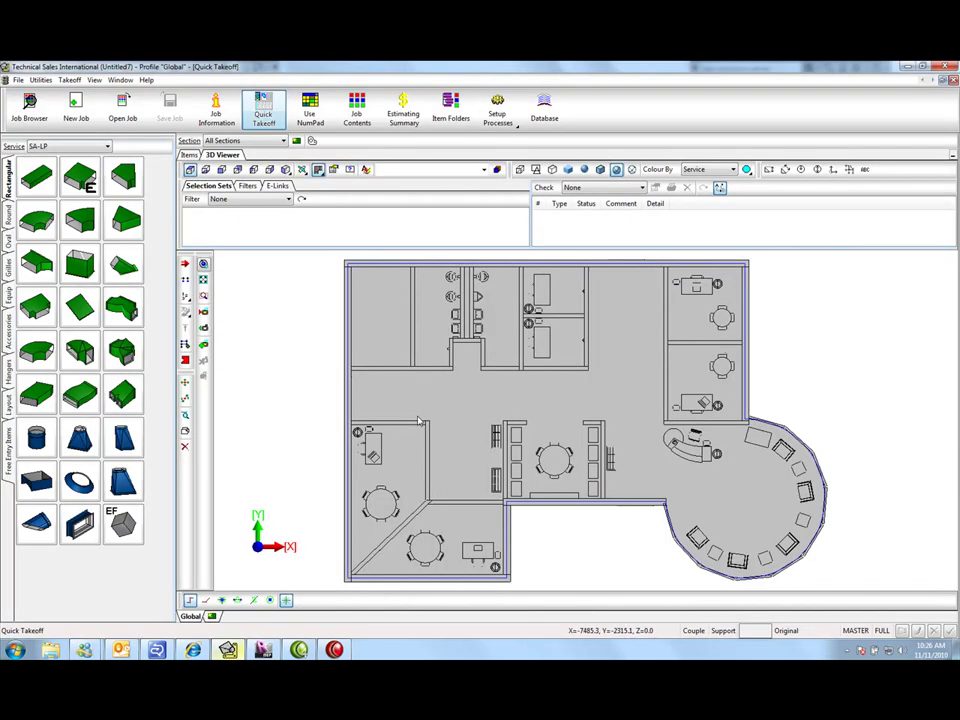
Run PROCESS and open RevitOutAll-Metric.RIF to load it with its Revit mappings
left_click(321, 408)
left_click(293, 383)
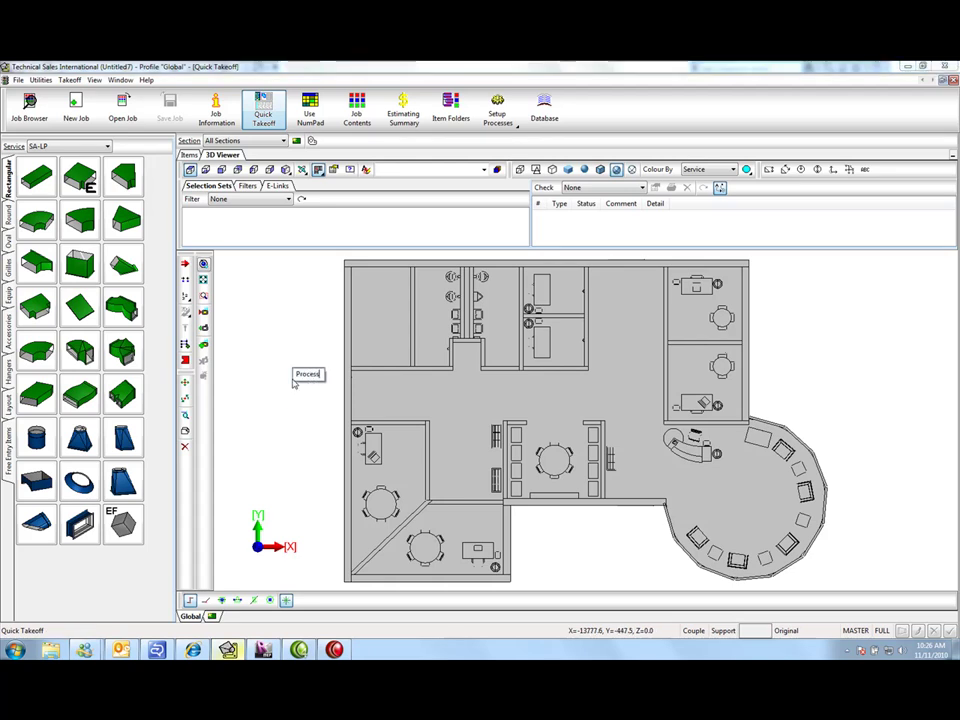
key("Return")
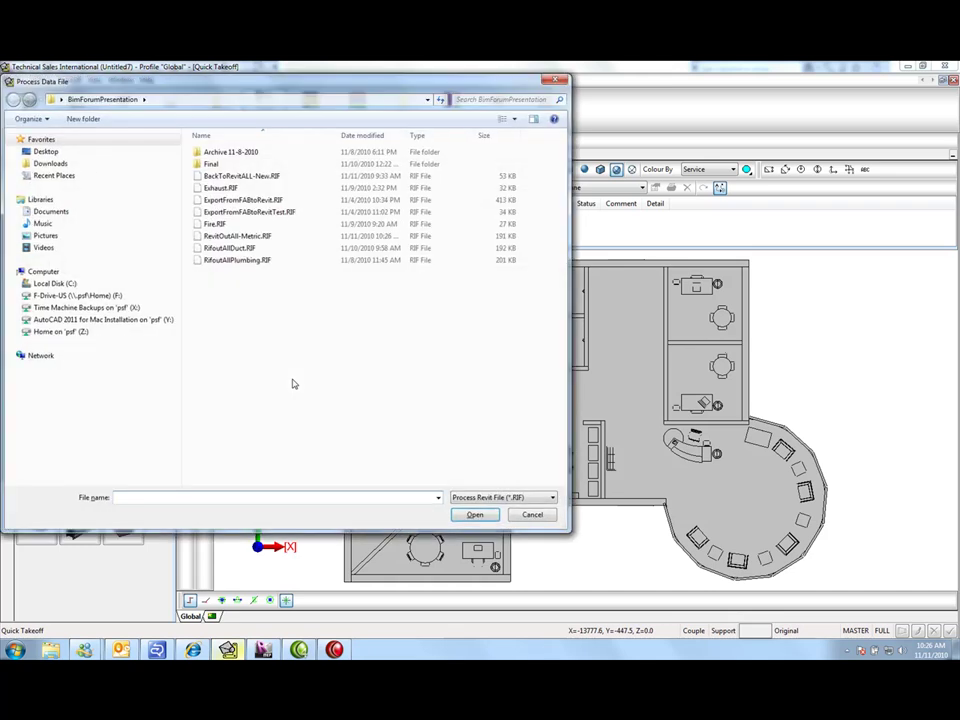
left_click(230, 236)
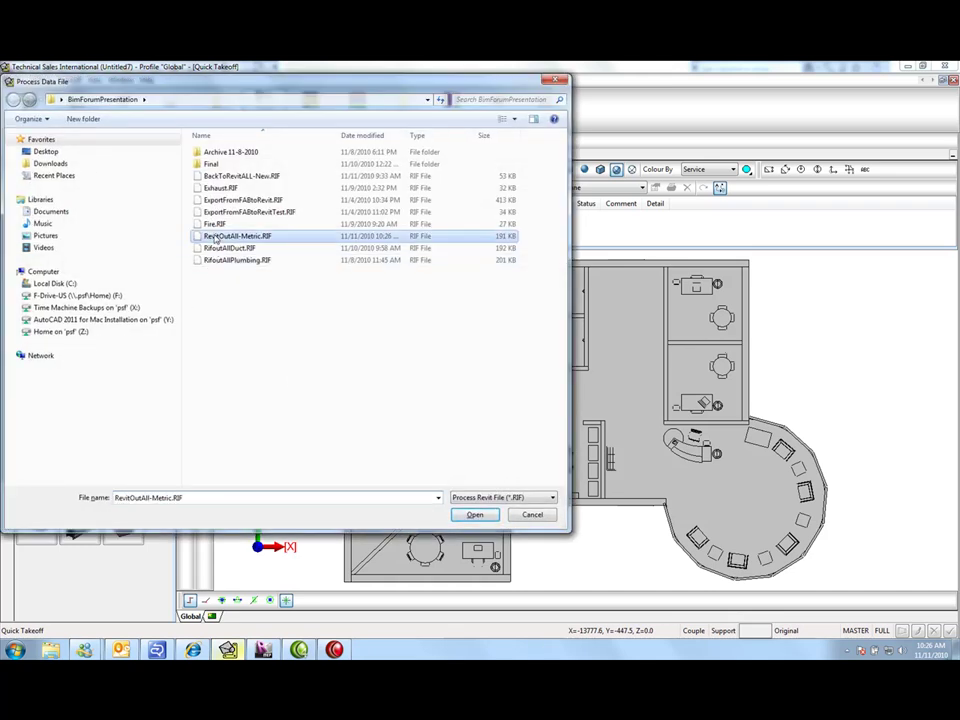
left_click(468, 515)
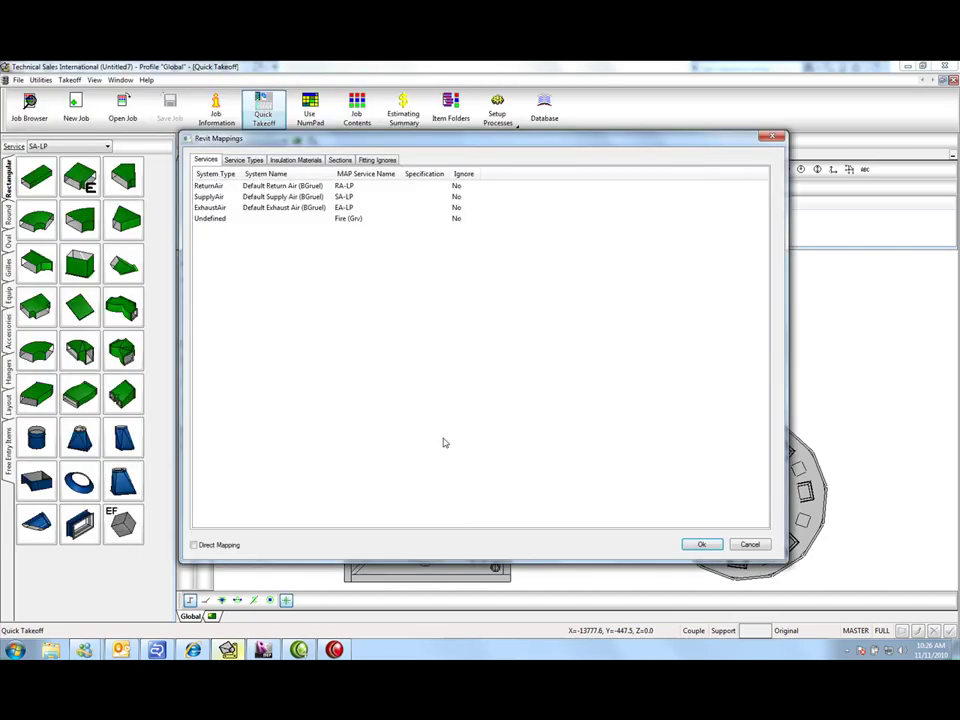
Check the Service Types, Insulation Materials, Sections and Fitting Ignores mapping tabs in turn
left_click(244, 160)
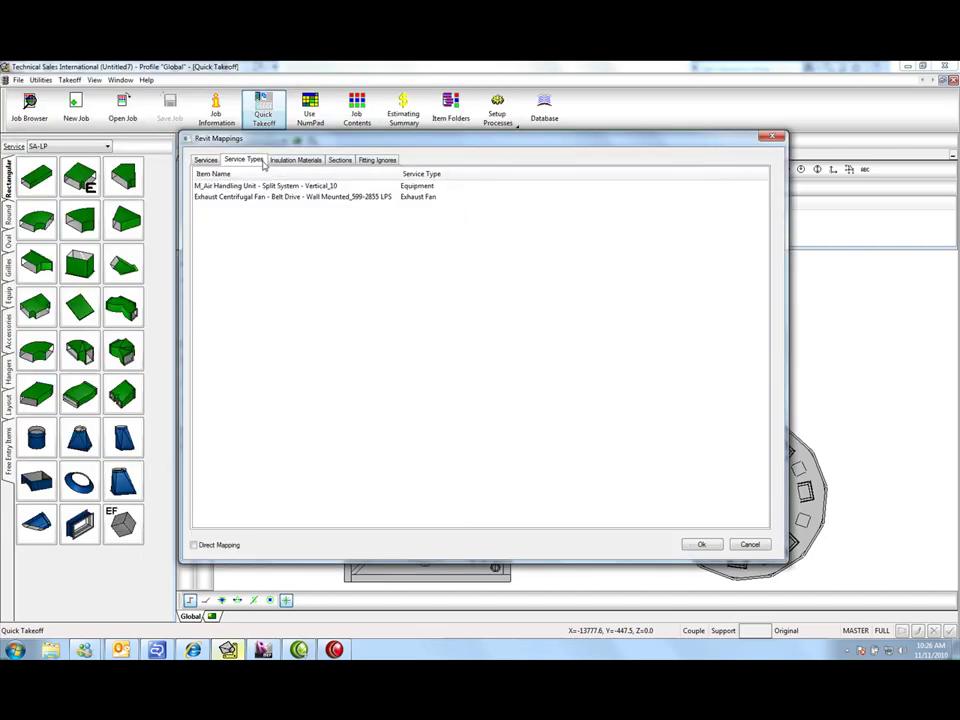
left_click(315, 162)
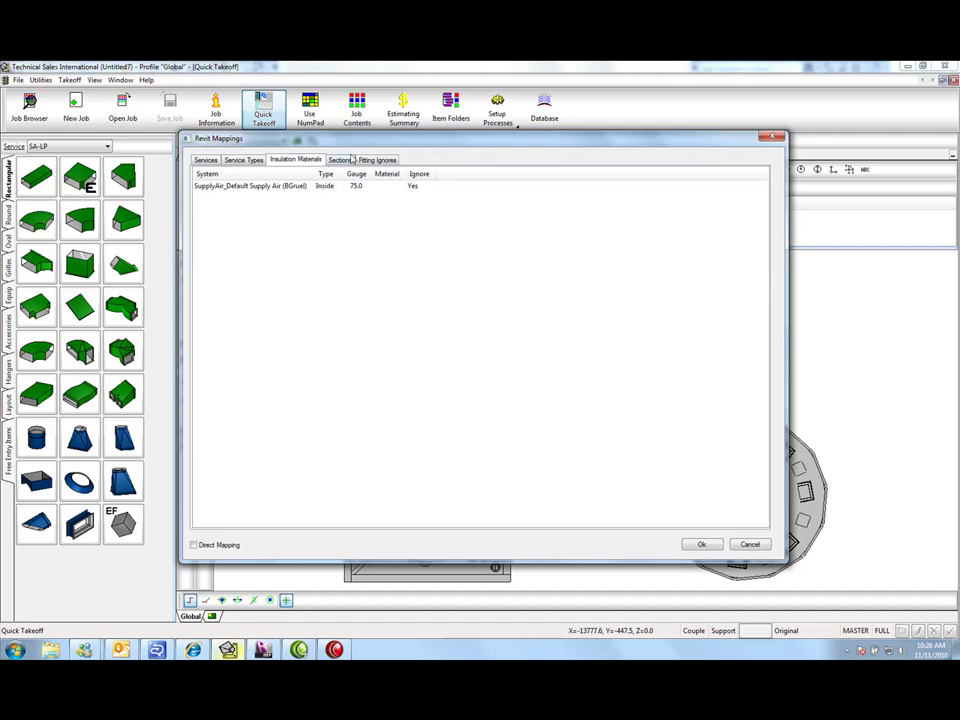
left_click(352, 160)
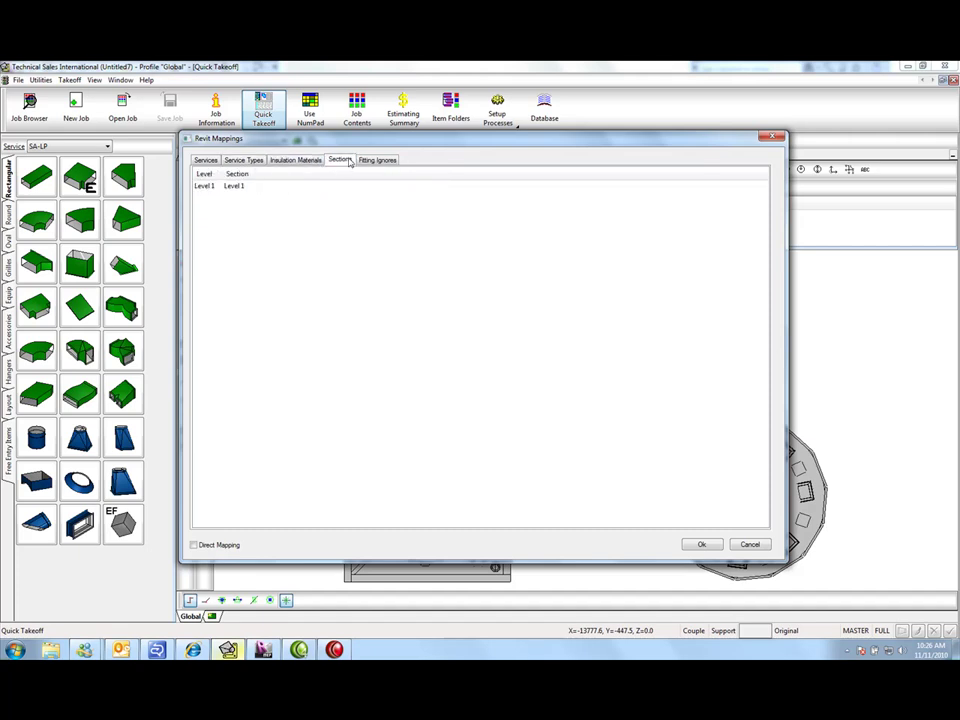
left_click(362, 162)
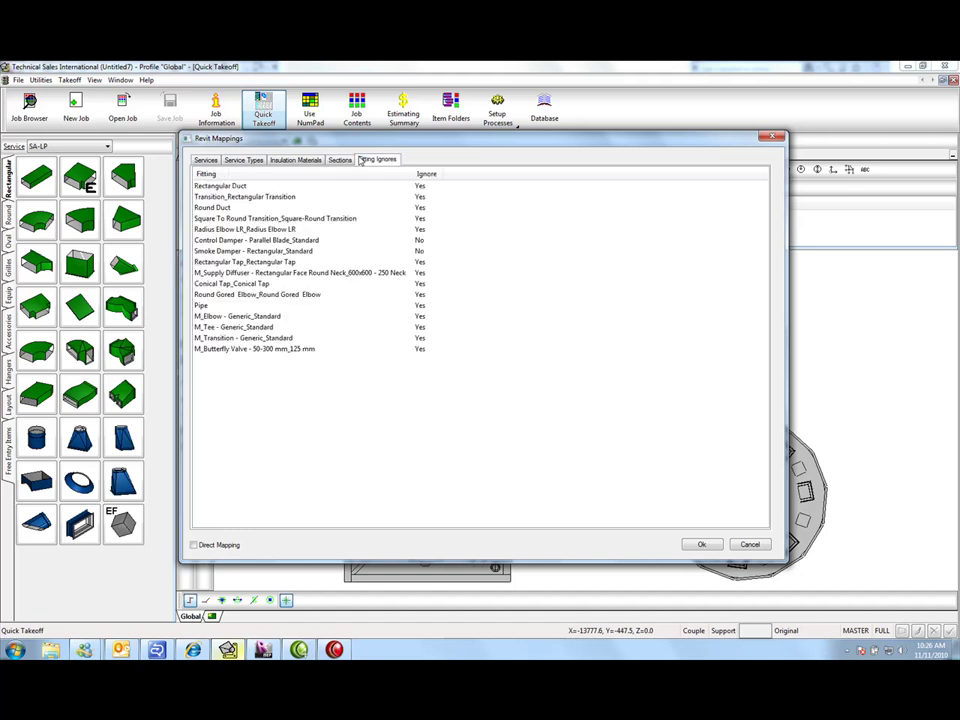
Accept the mappings to build the ductwork and view it tilted in 3D, zooming on the centre
left_click(696, 545)
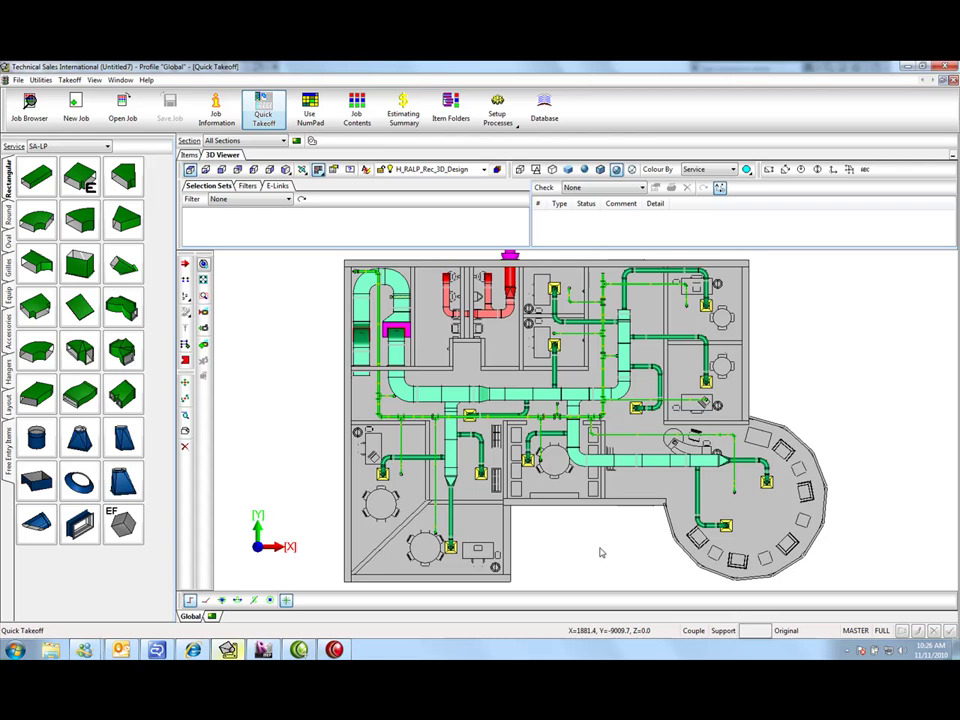
left_click(285, 170)
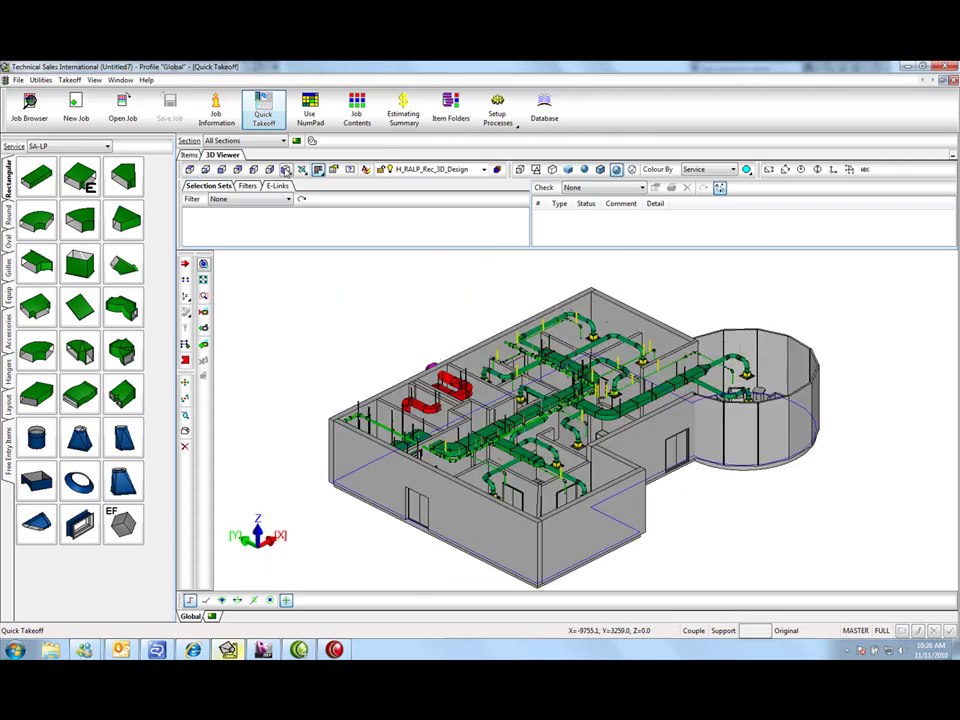
left_click(700, 508)
scroll(547, 403, "up", 8)
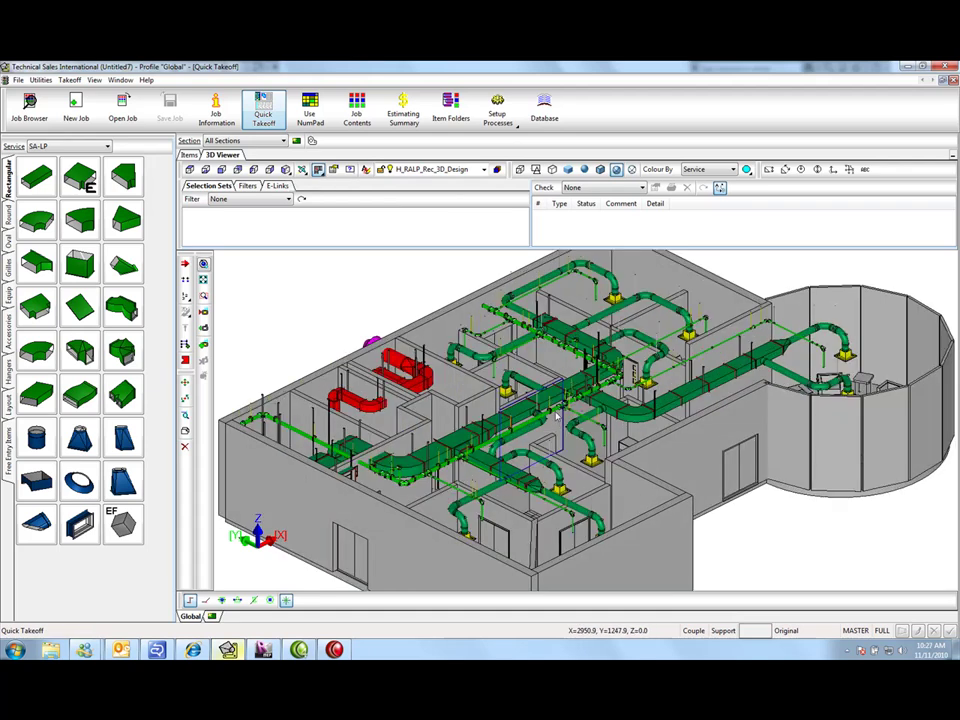
scroll(548, 404, "down", 4)
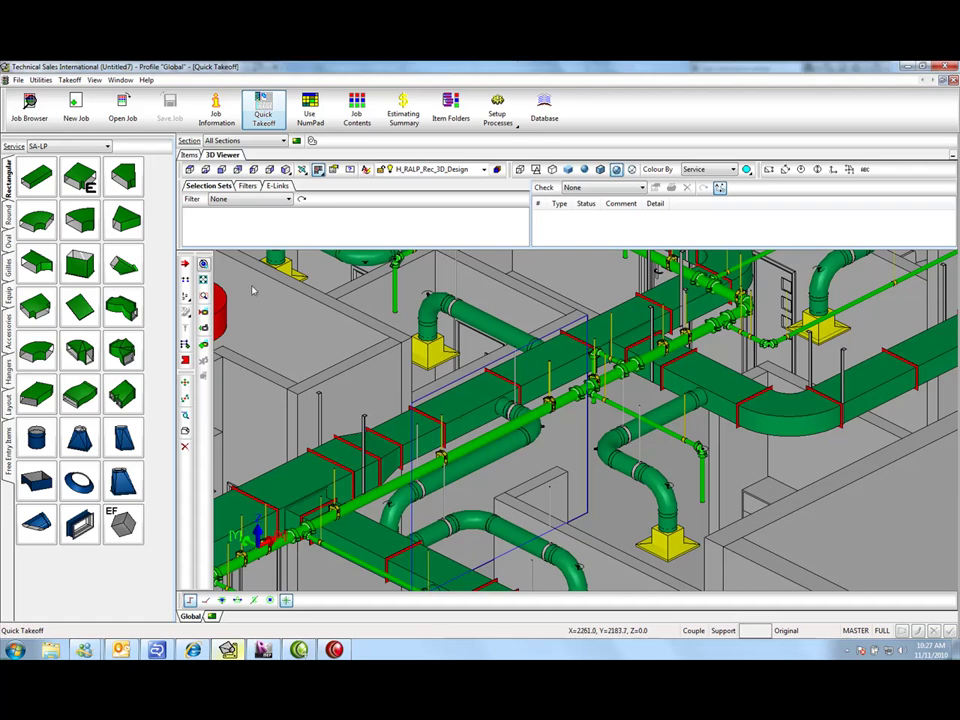
Open the cost breakdown for item 4, the 800x600 Bend 90, from the Items list
left_click(190, 156)
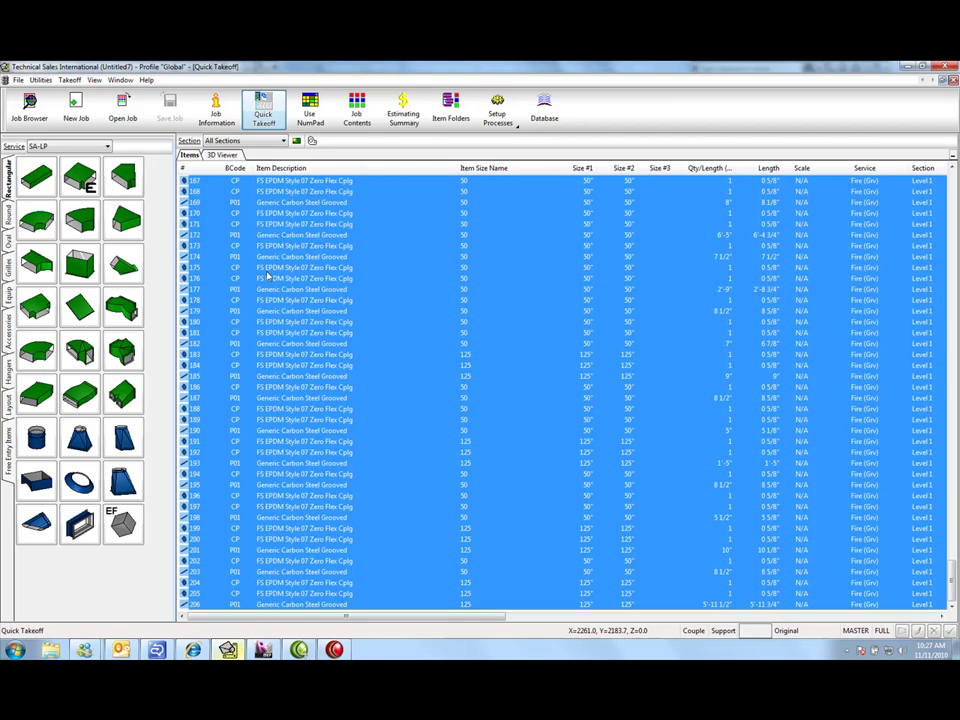
left_click(267, 270)
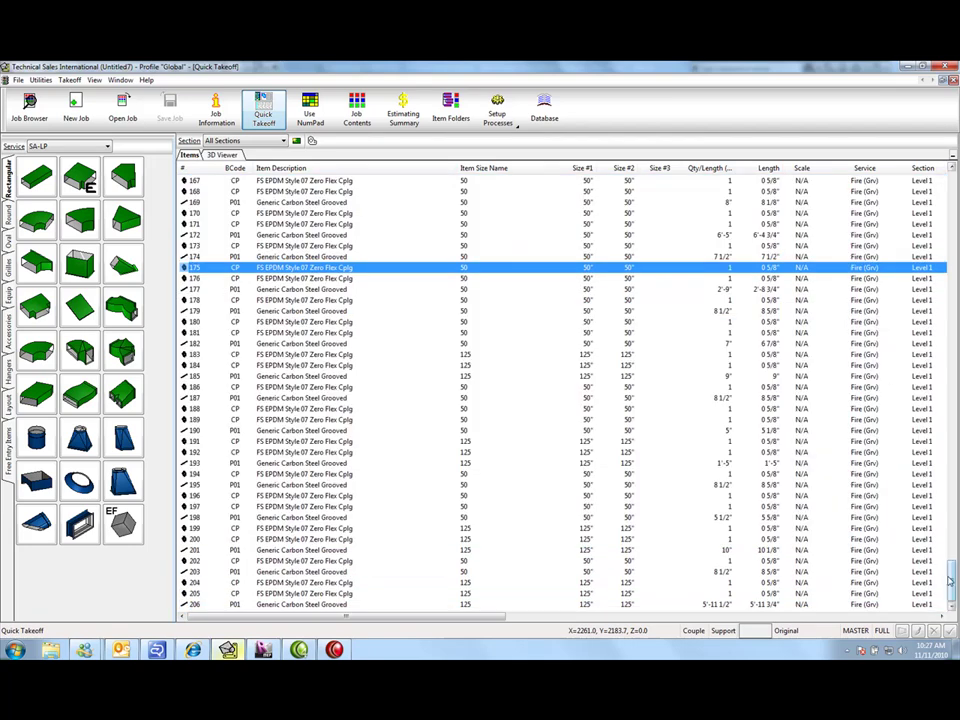
left_click_drag(951, 575, 946, 170)
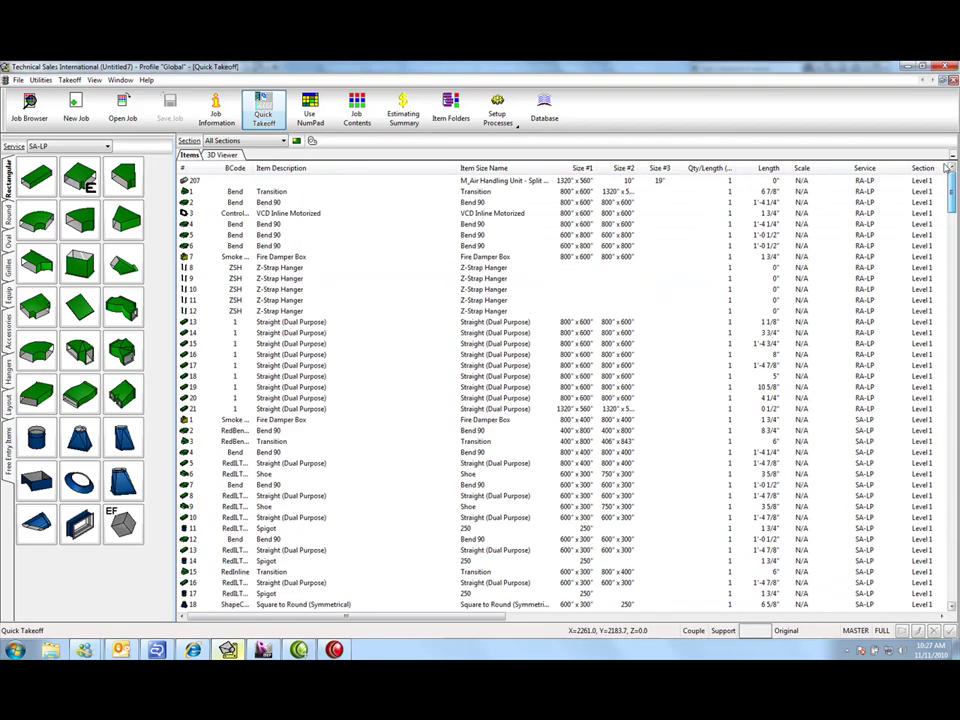
left_click(190, 226)
right_click(201, 230)
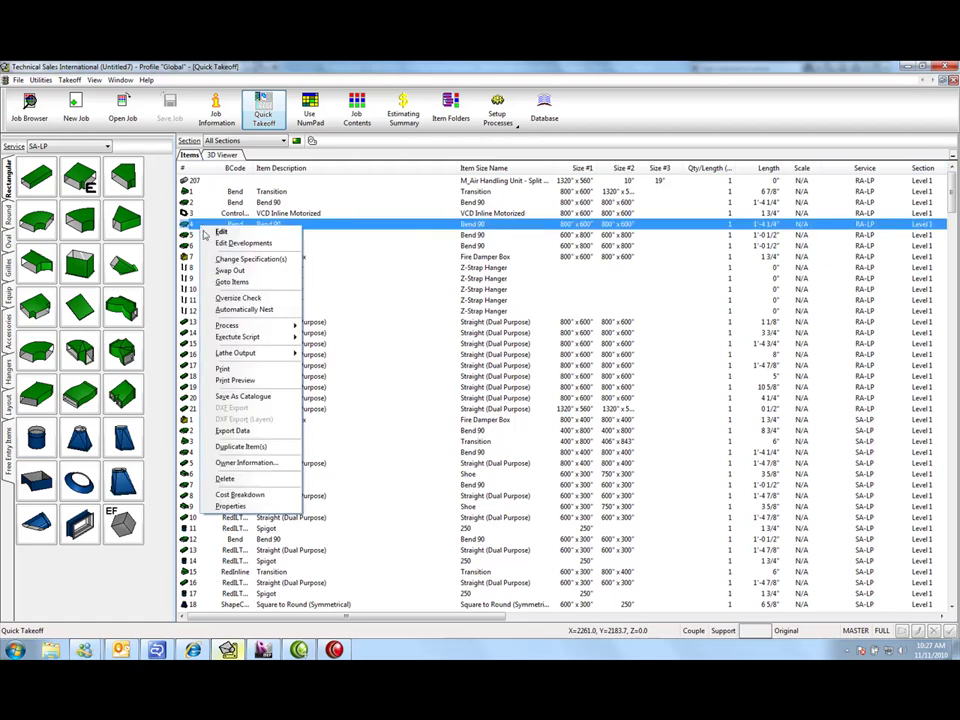
left_click(226, 495)
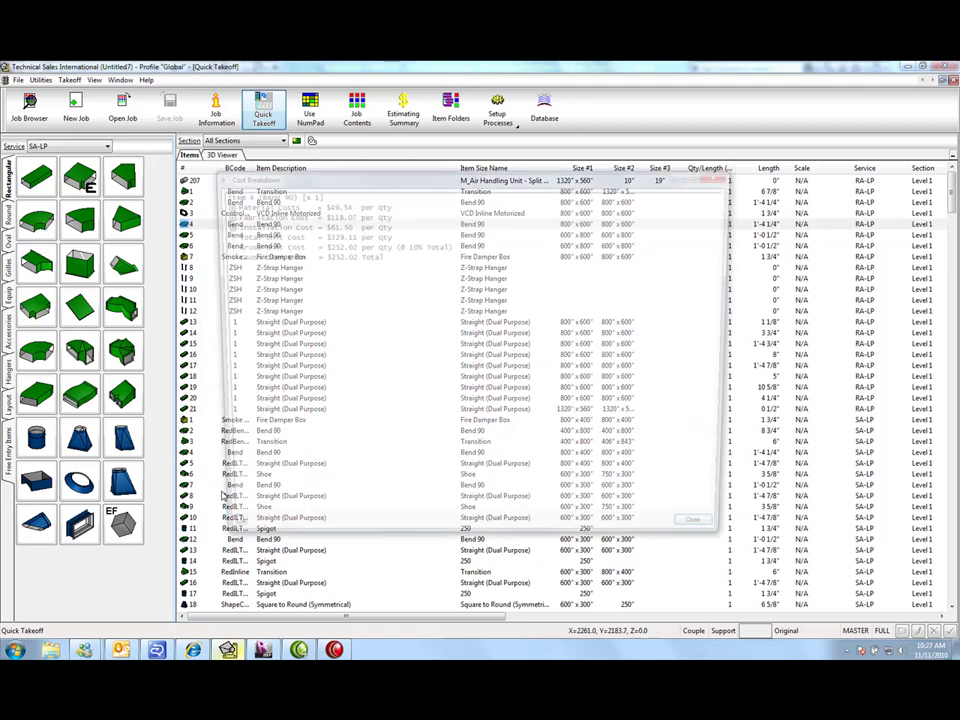
Expand the material, fabrication and installation cost nodes, totalling $252.02
left_click(220, 204)
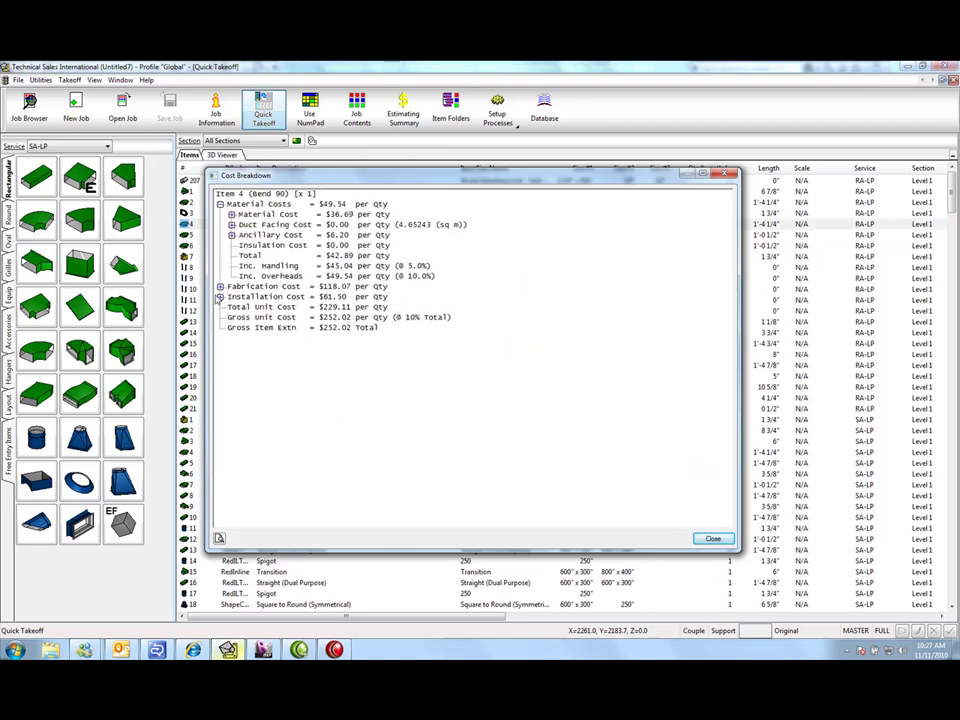
left_click(220, 287)
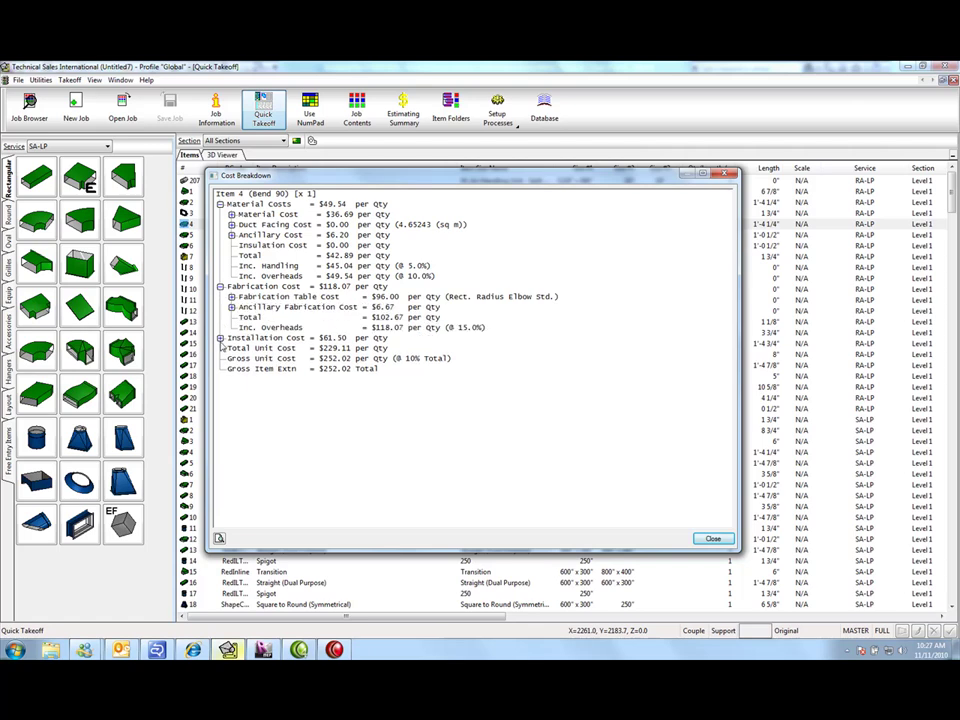
left_click(220, 339)
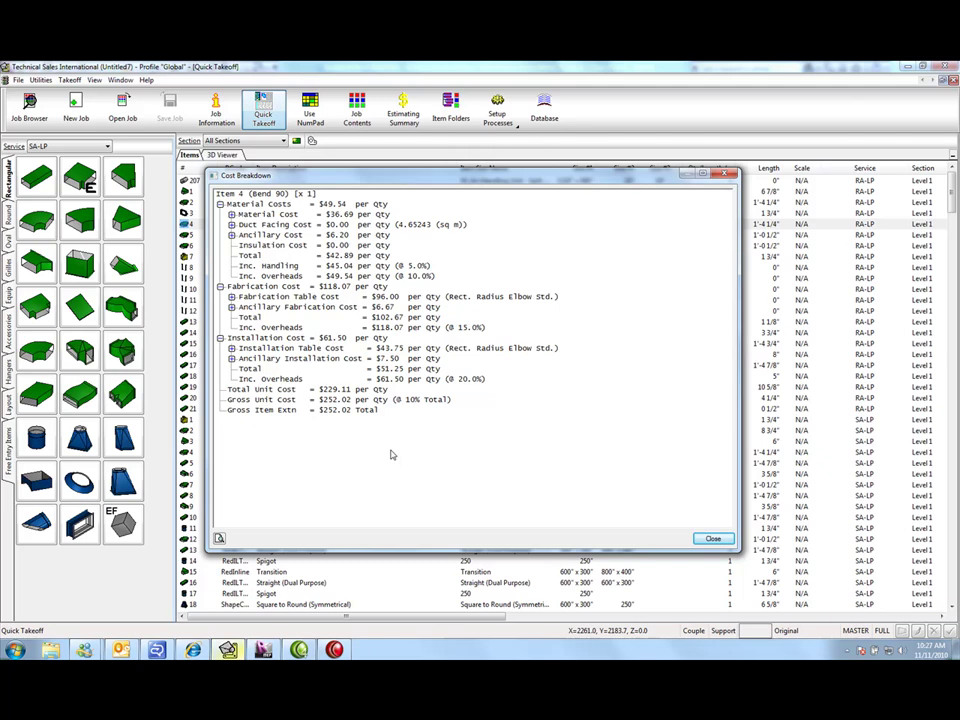
Close the cost breakdown and show the whole floor model in top-down plan view, ready for RIF export
left_click(711, 540)
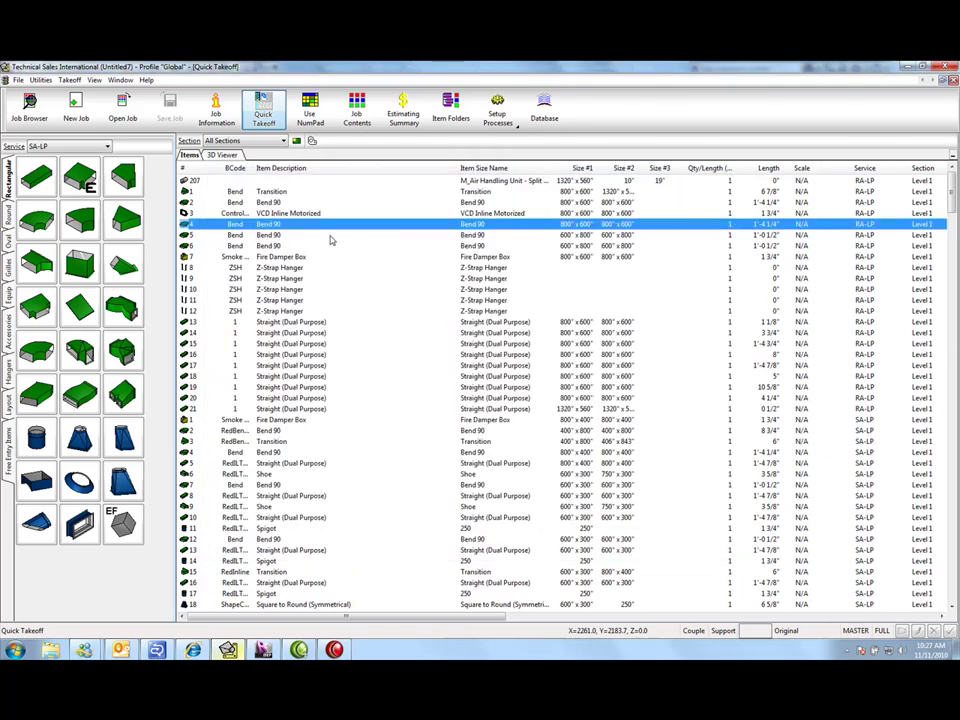
left_click(238, 156)
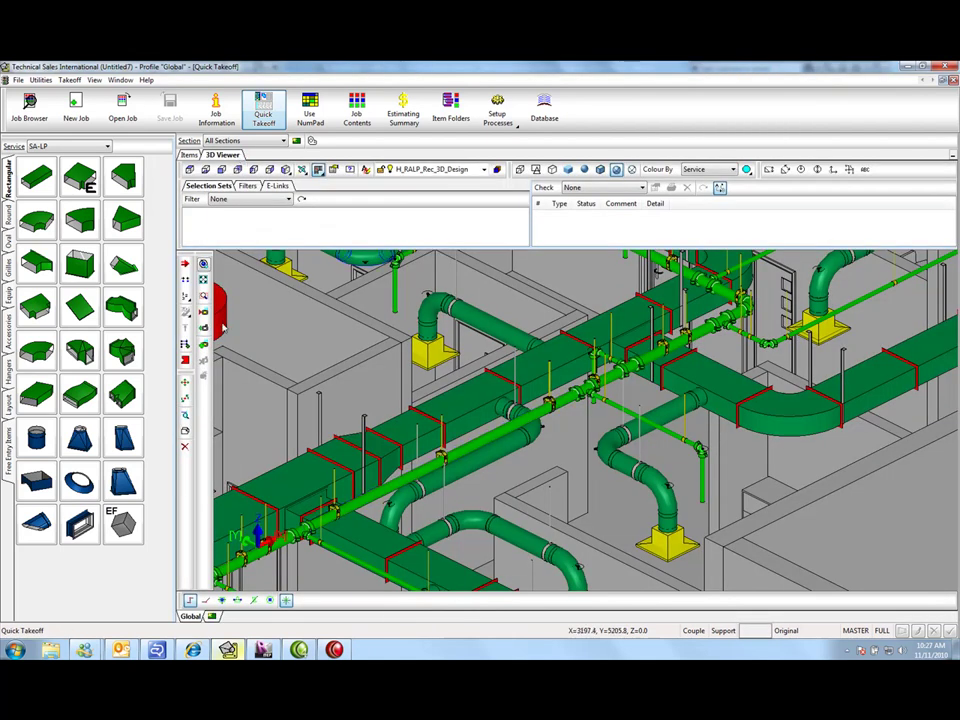
key("t")
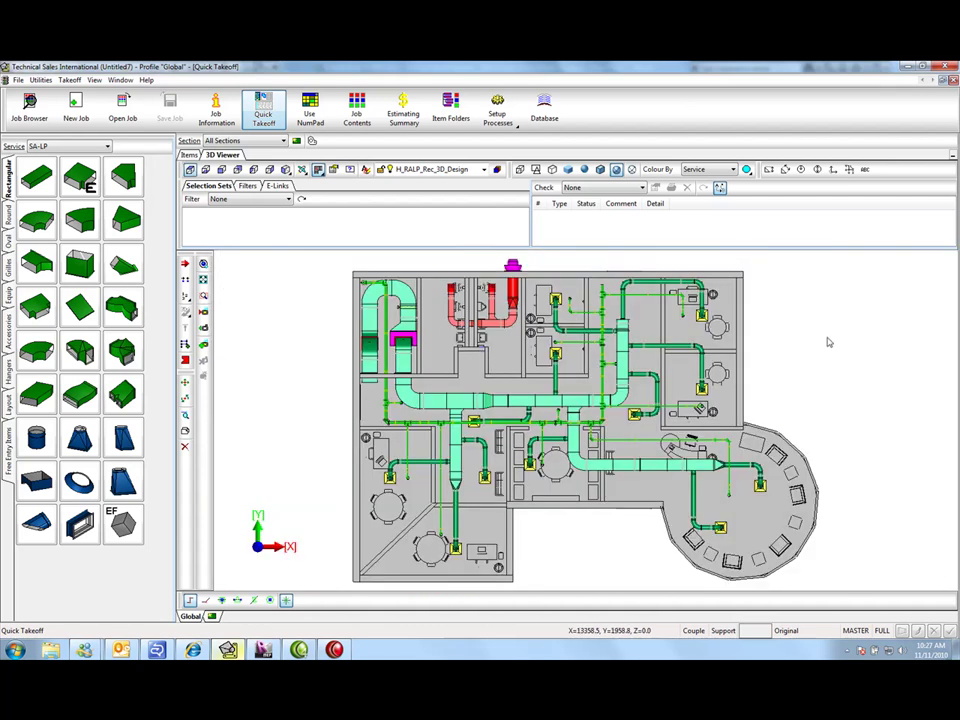
left_click(826, 340)
left_click(806, 355)
left_click(590, 306)
scroll(588, 305, "down", 2)
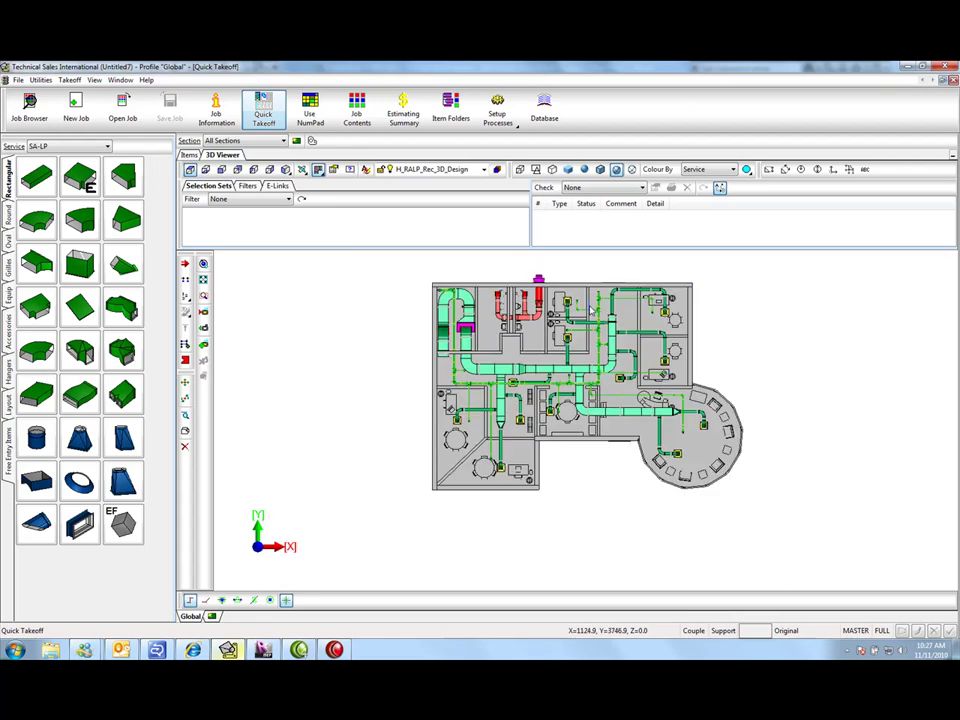
left_click(413, 269)
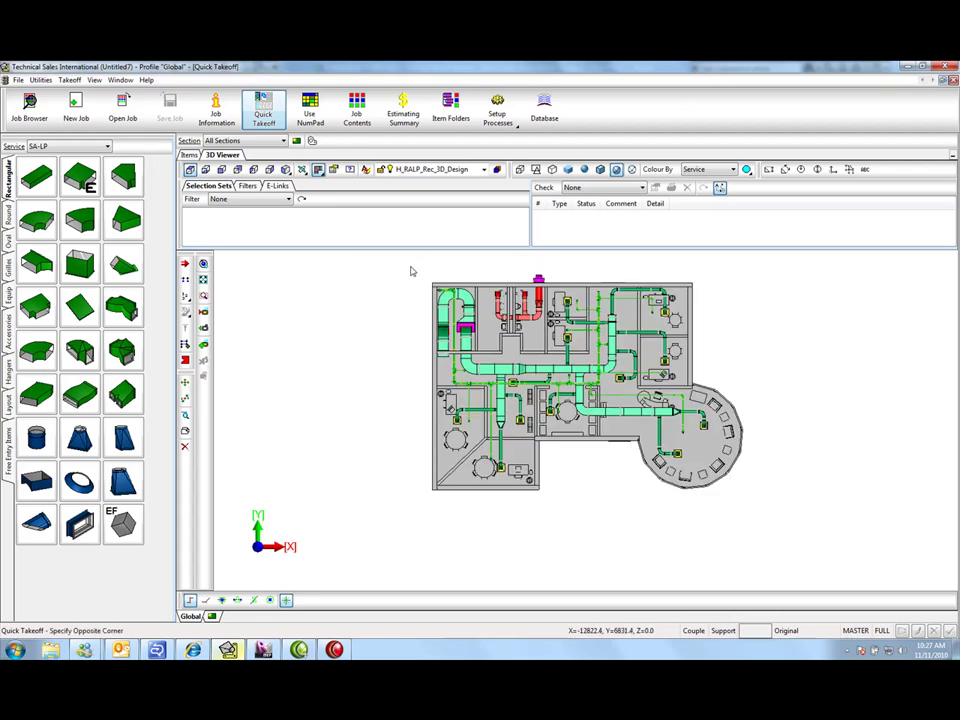
left_click(399, 276)
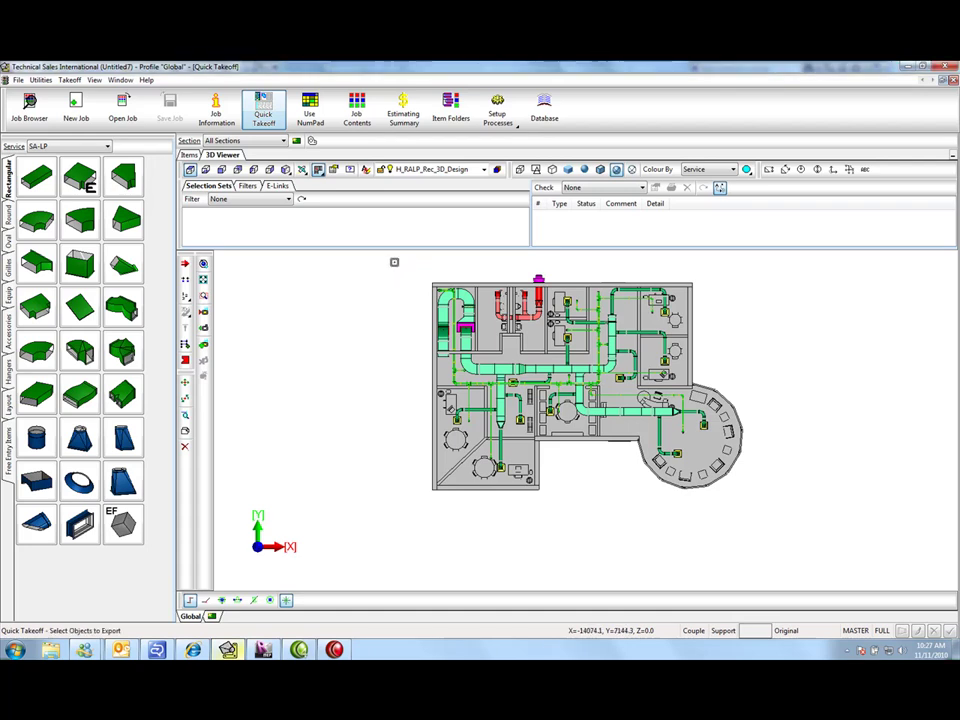
Window-select all ductwork and pipework and save it as BackToRevitALL-New.RIF
left_click(396, 266)
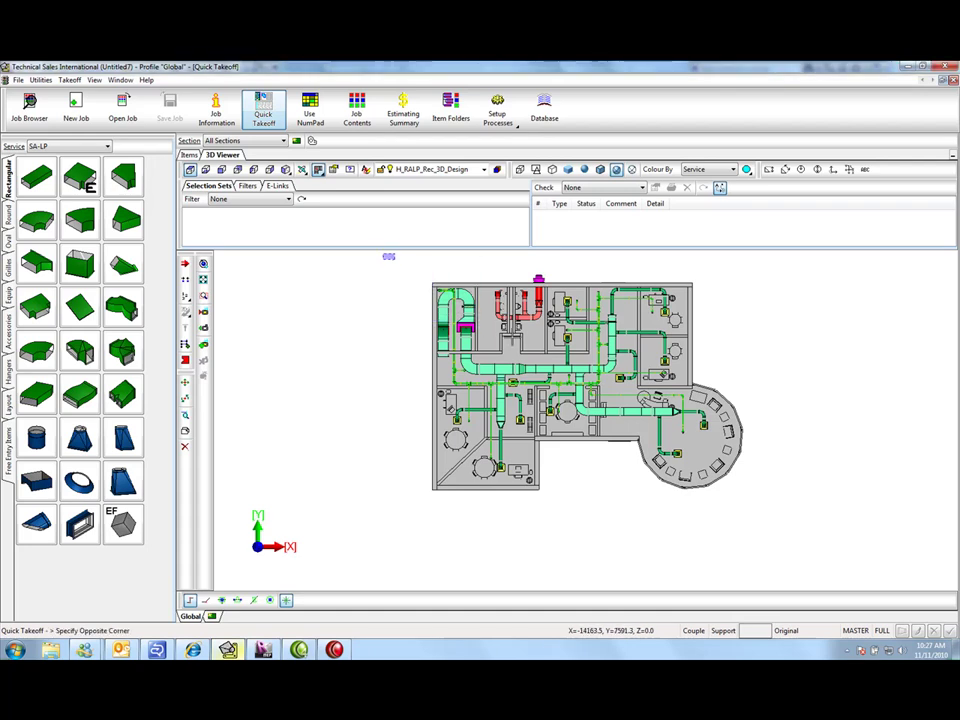
left_click(755, 499)
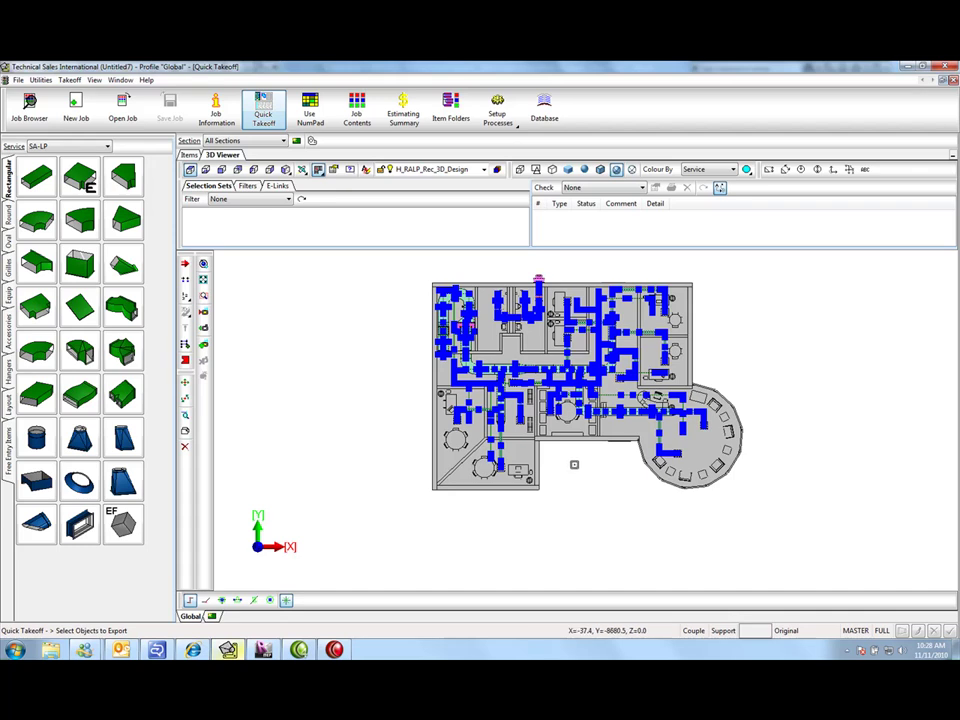
right_click(574, 464)
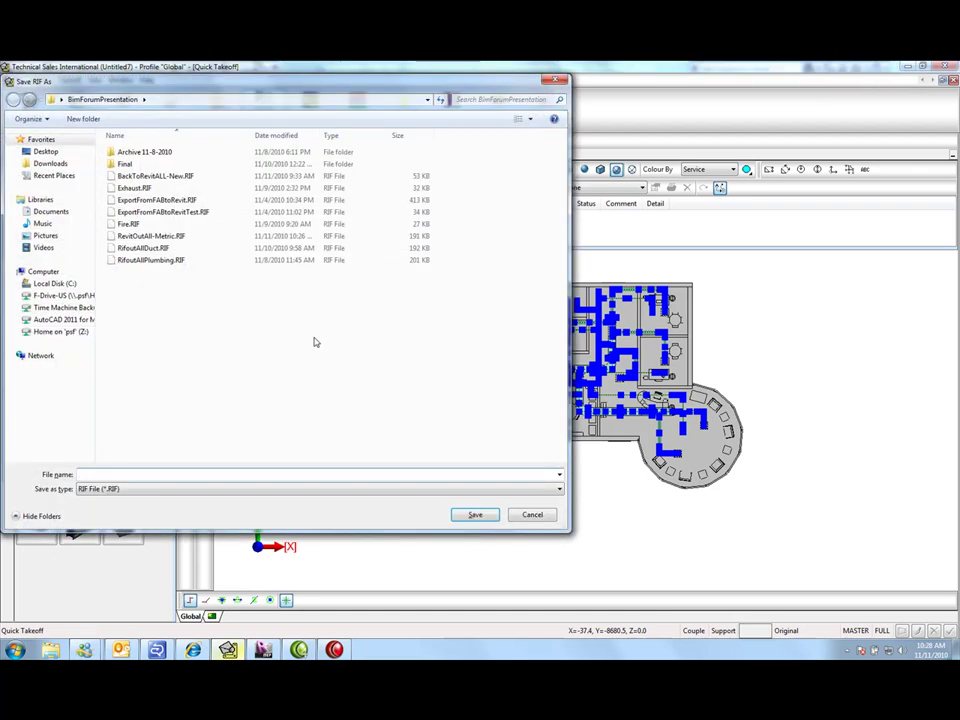
left_click(150, 176)
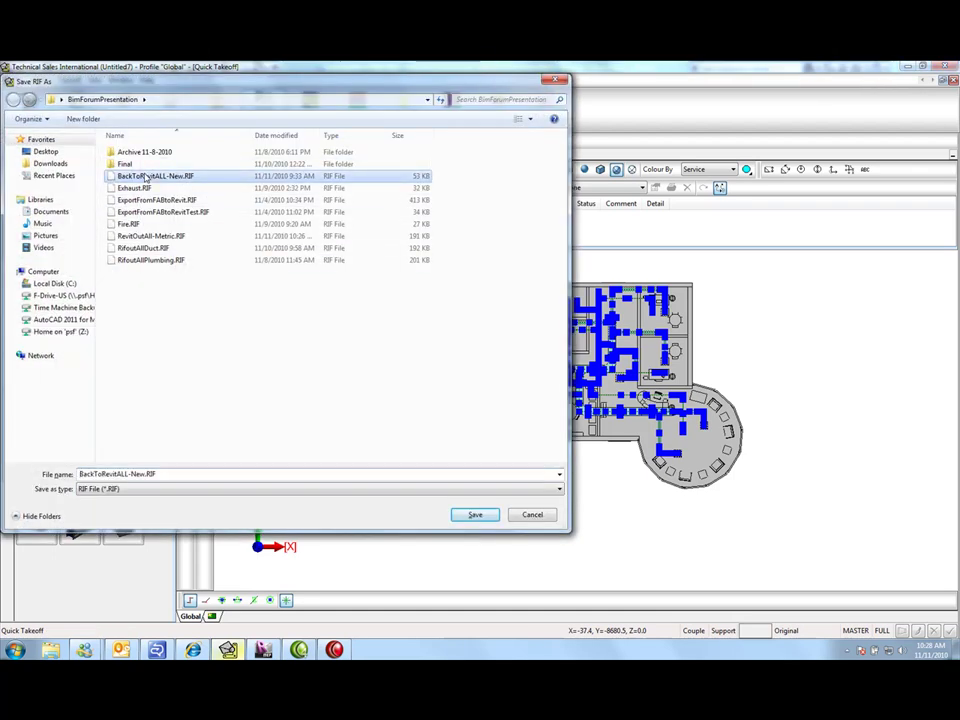
left_click(496, 515)
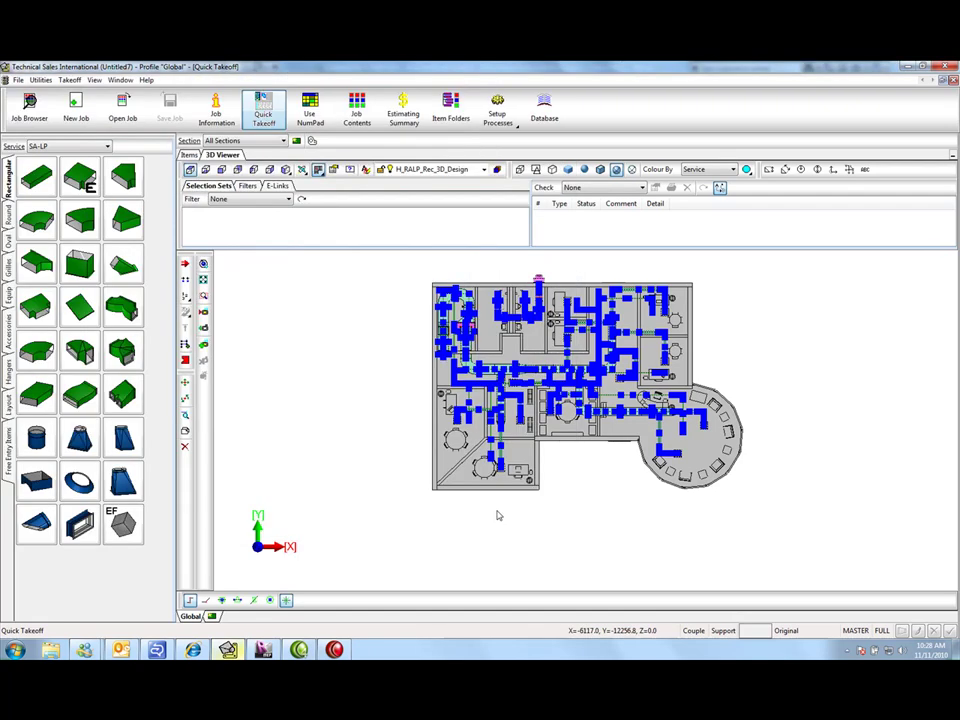
Use Export/Import Design Line > In to open BackToRevitALL-New.RIF in Revit
left_click_drag(497, 515, 460, 528)
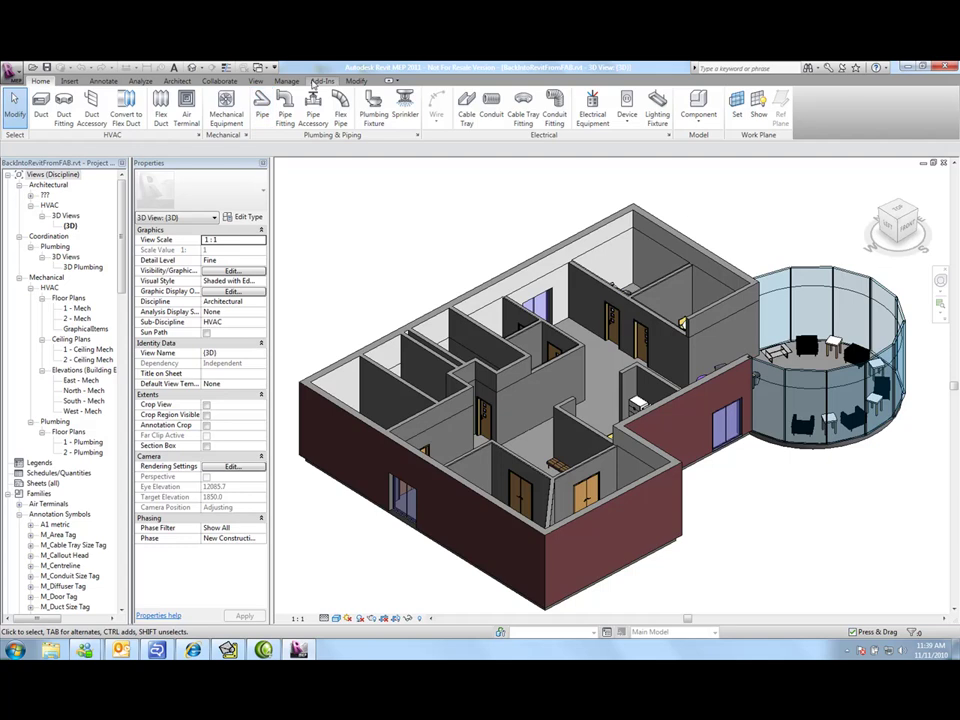
left_click(320, 81)
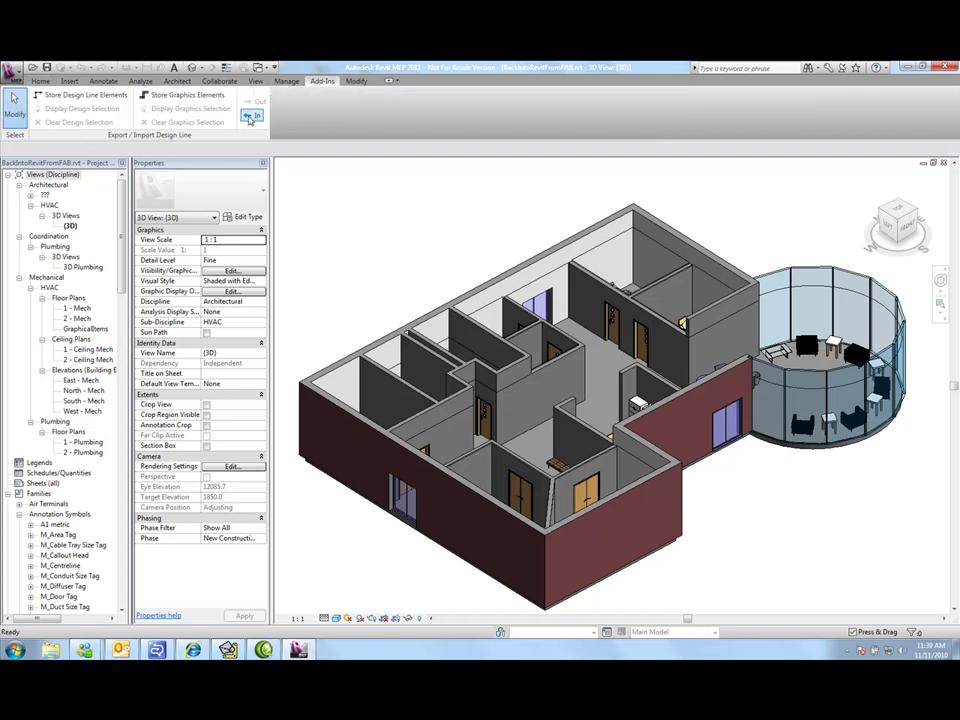
left_click(250, 117)
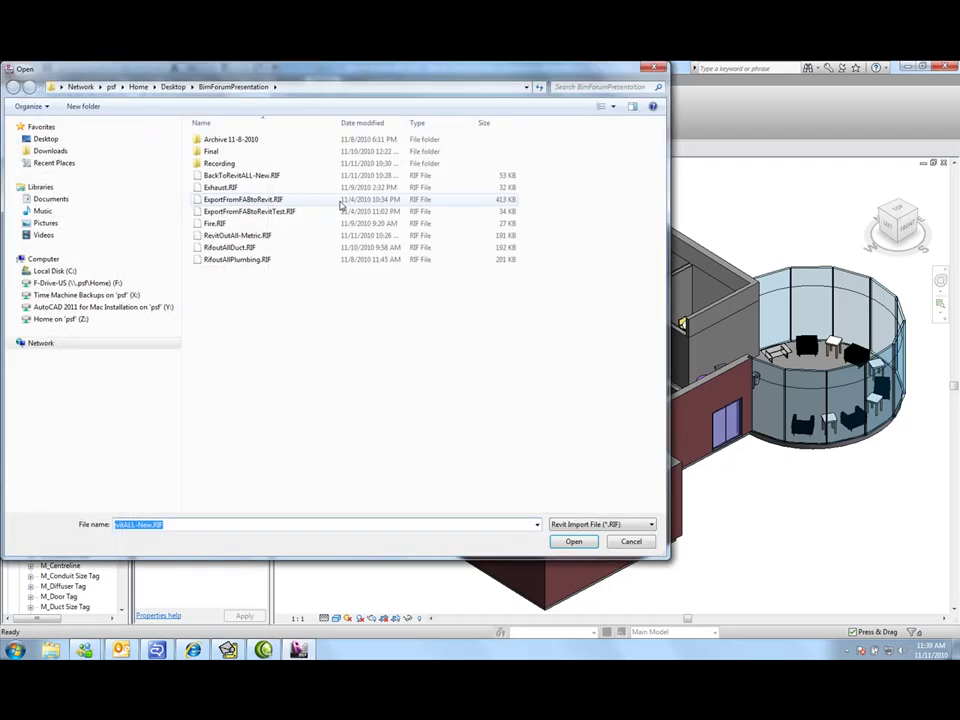
left_click(262, 177)
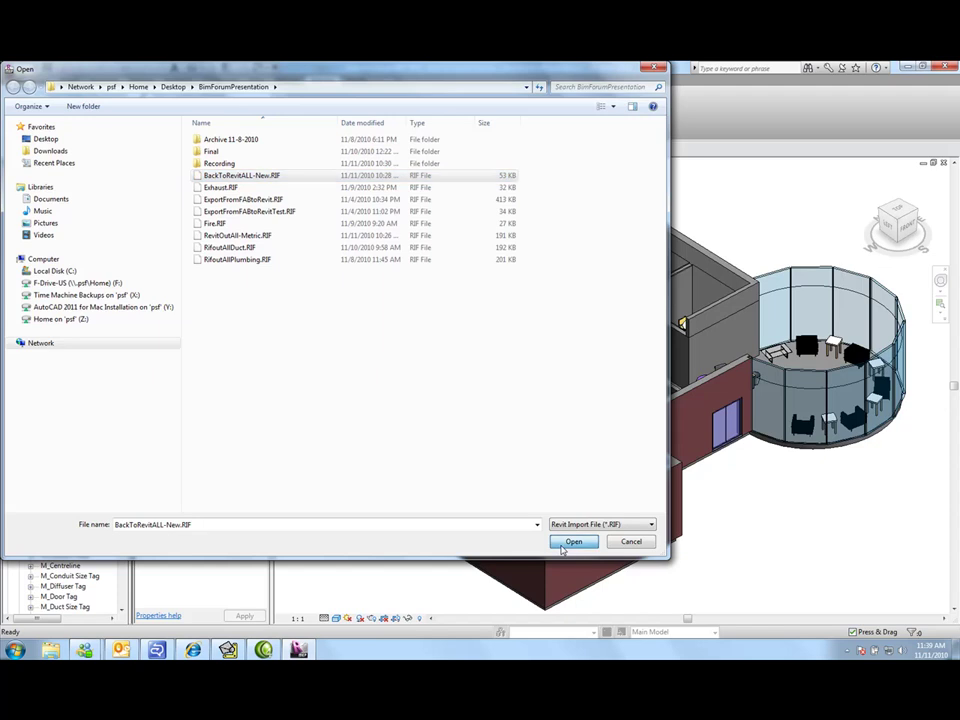
left_click(566, 542)
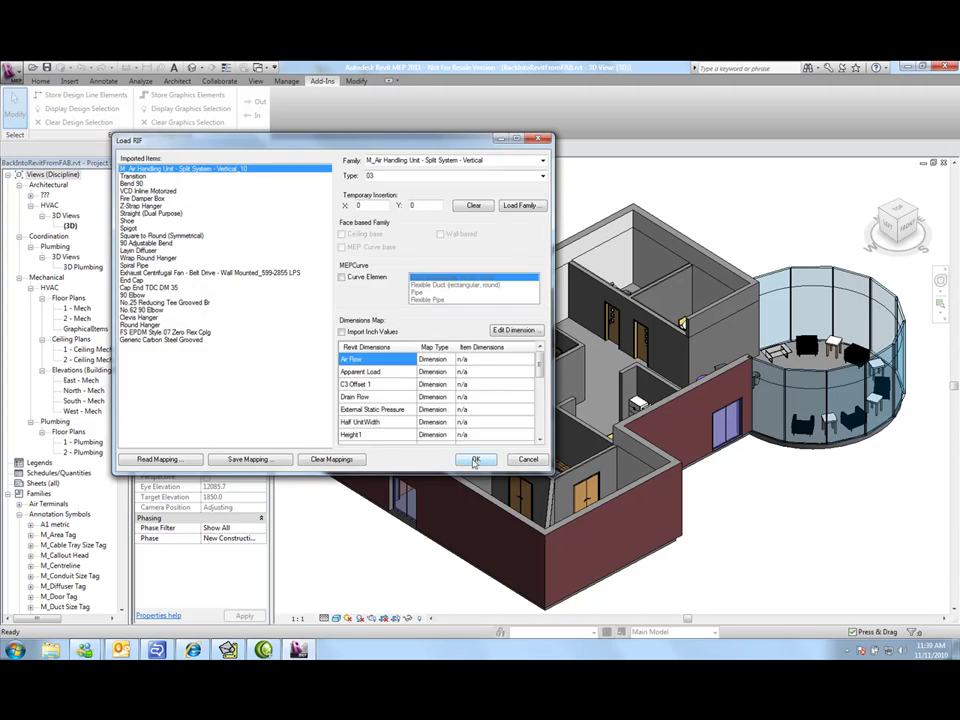
Clear the Load RIF family and dimension mapping and import the ductwork into the 3D model
left_click(460, 207)
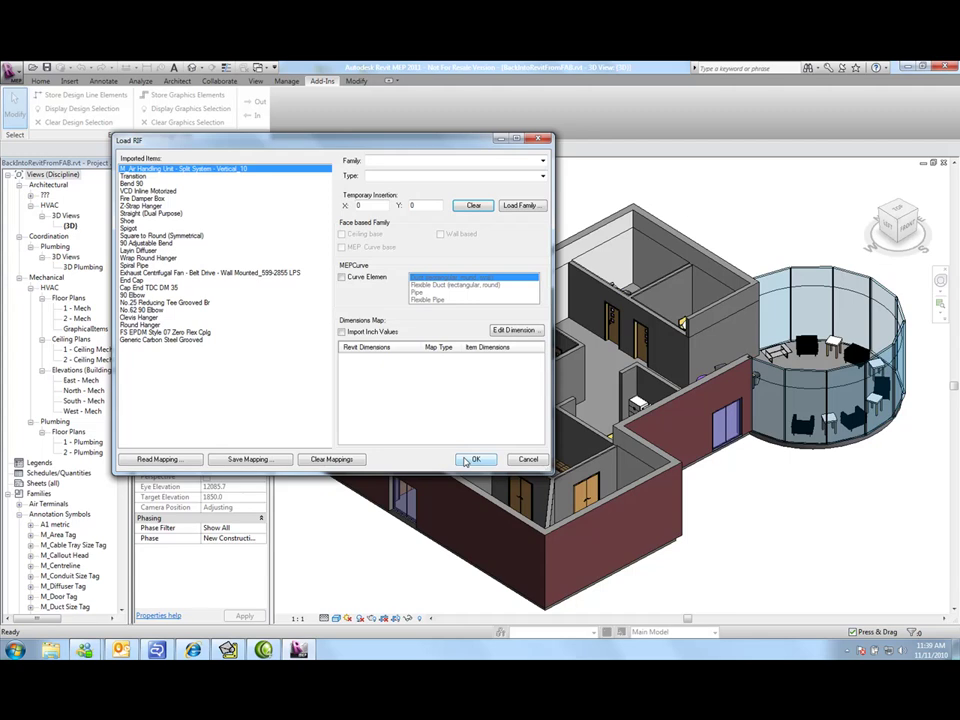
left_click(474, 459)
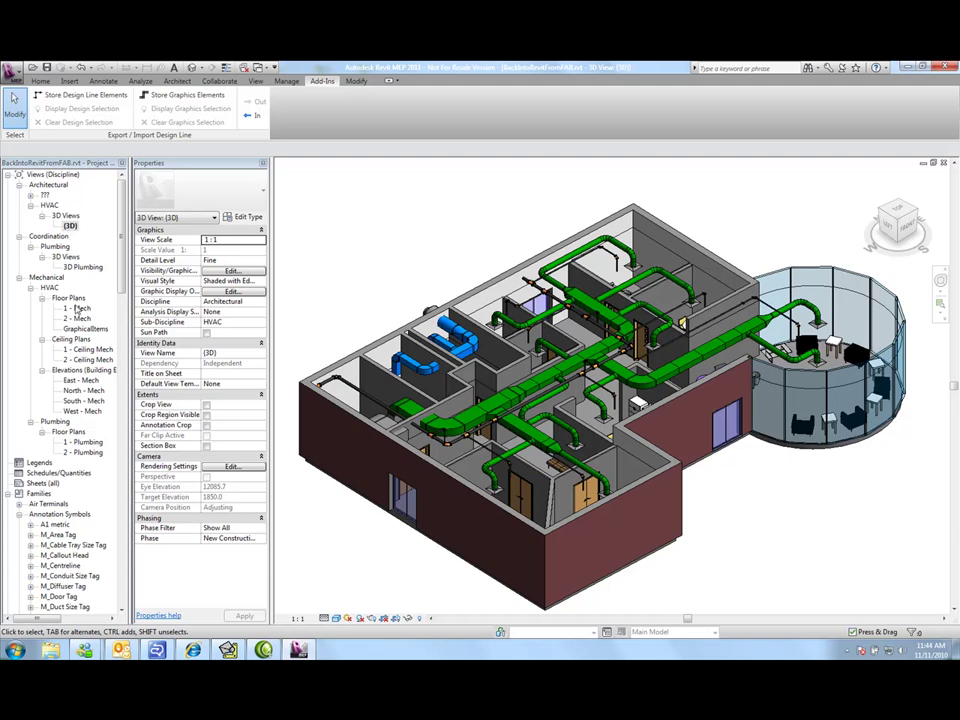
In the 1 - Mech floor plan, highlight the duct network and move the horizontal round duct upward
double_click(76, 308)
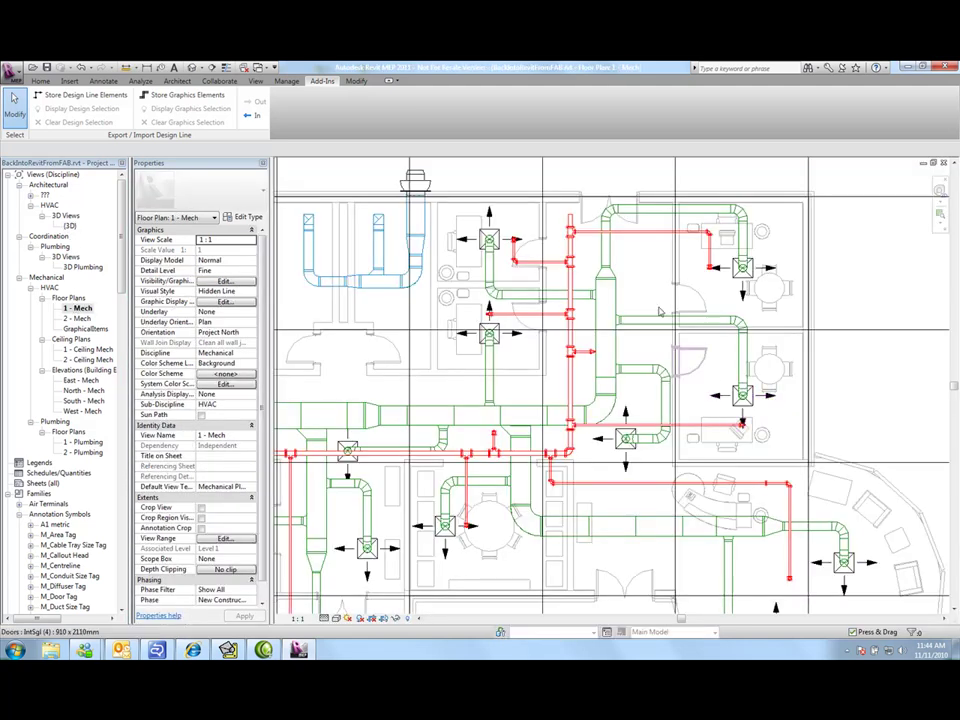
key("Tab")
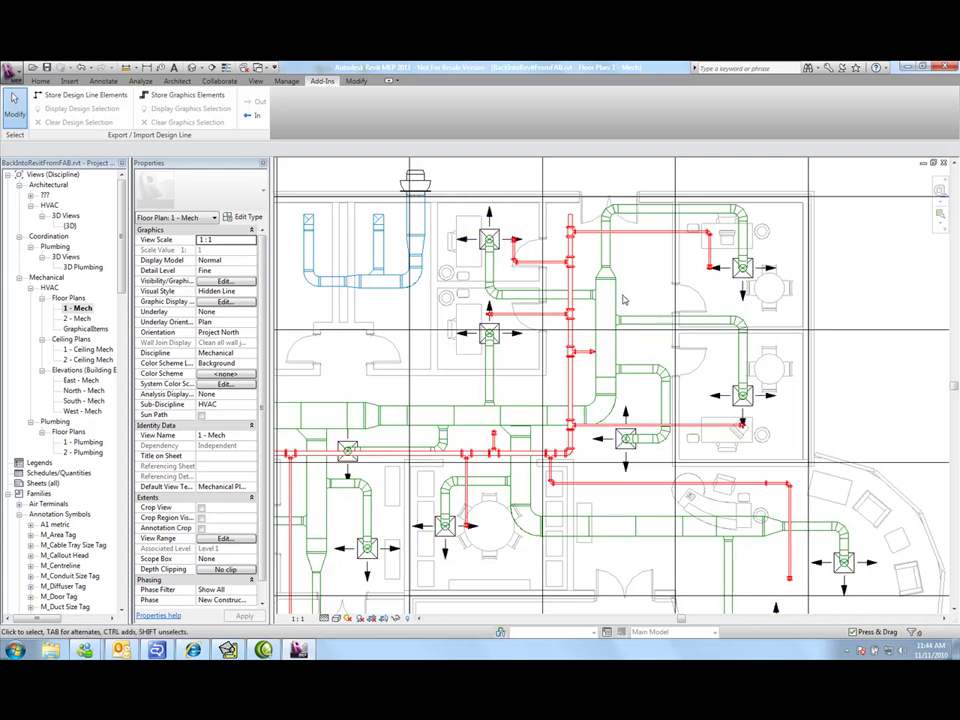
left_click(628, 320)
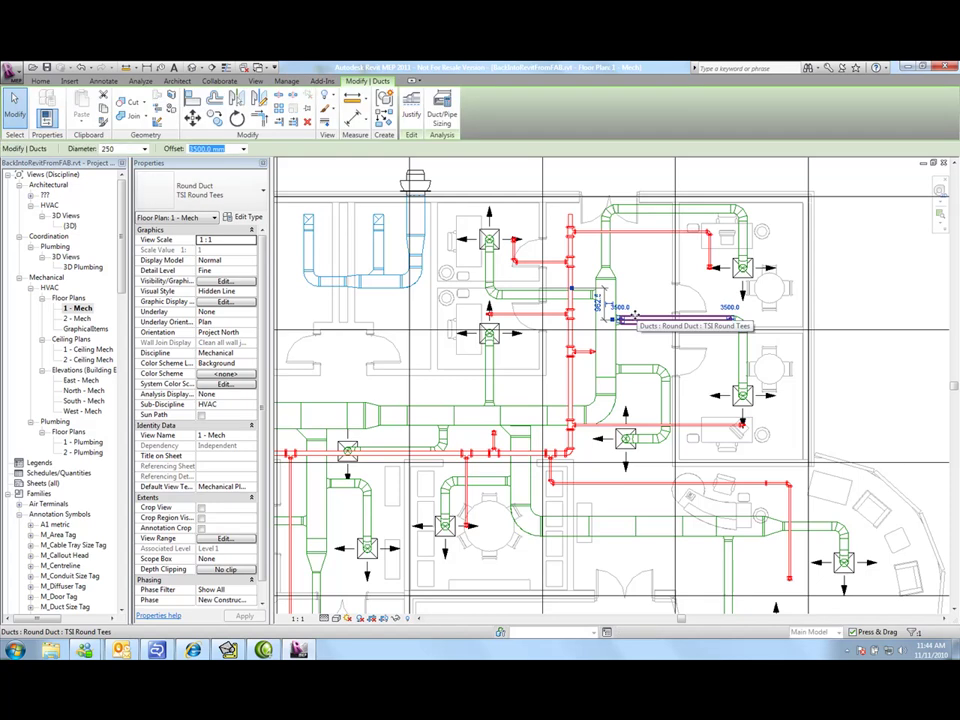
left_click_drag(622, 318, 638, 290)
key("Delete")
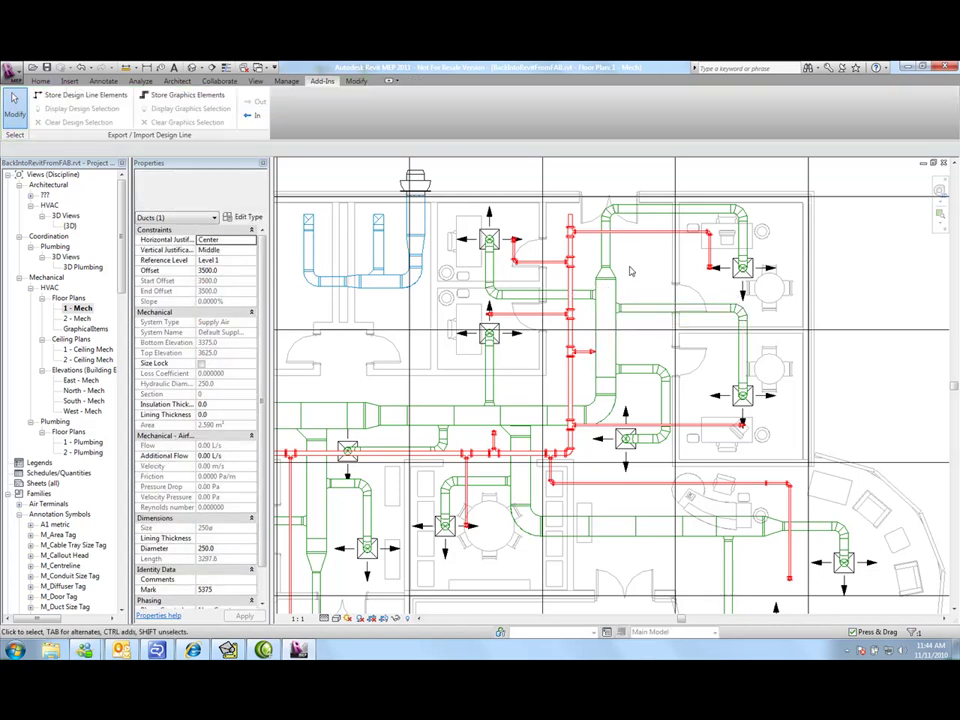
Shift the vertical 600x300 rectangular duct right, then slide it back left
left_click(612, 321)
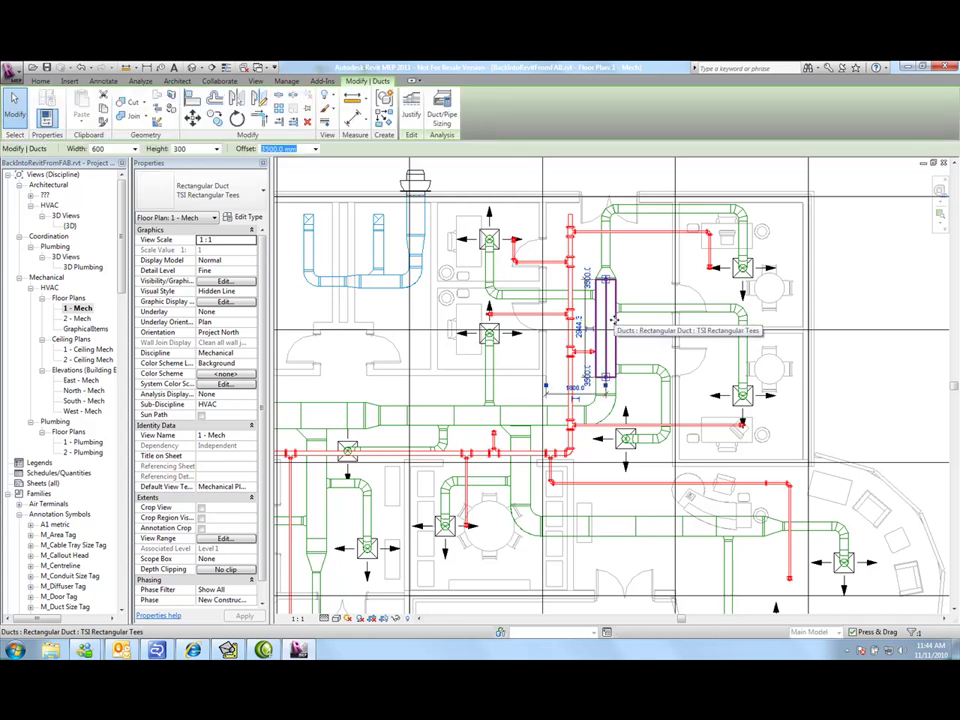
mouse_move(614, 320)
left_mouse_down()
mouse_move(645, 323)
mouse_move(629, 323)
left_mouse_up()
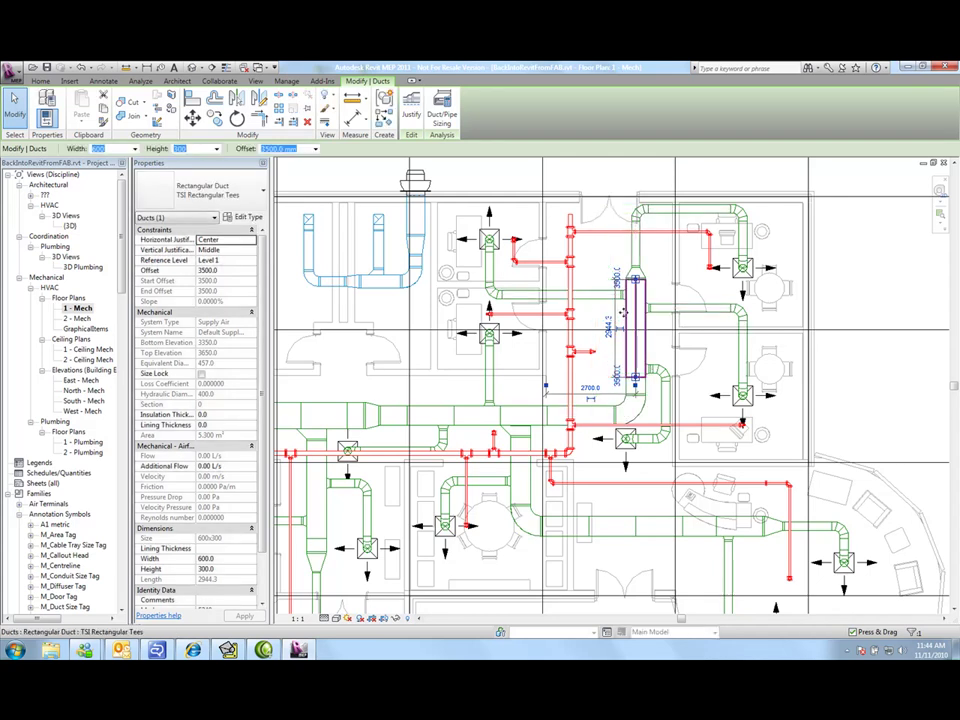
left_click_drag(625, 314, 612, 316)
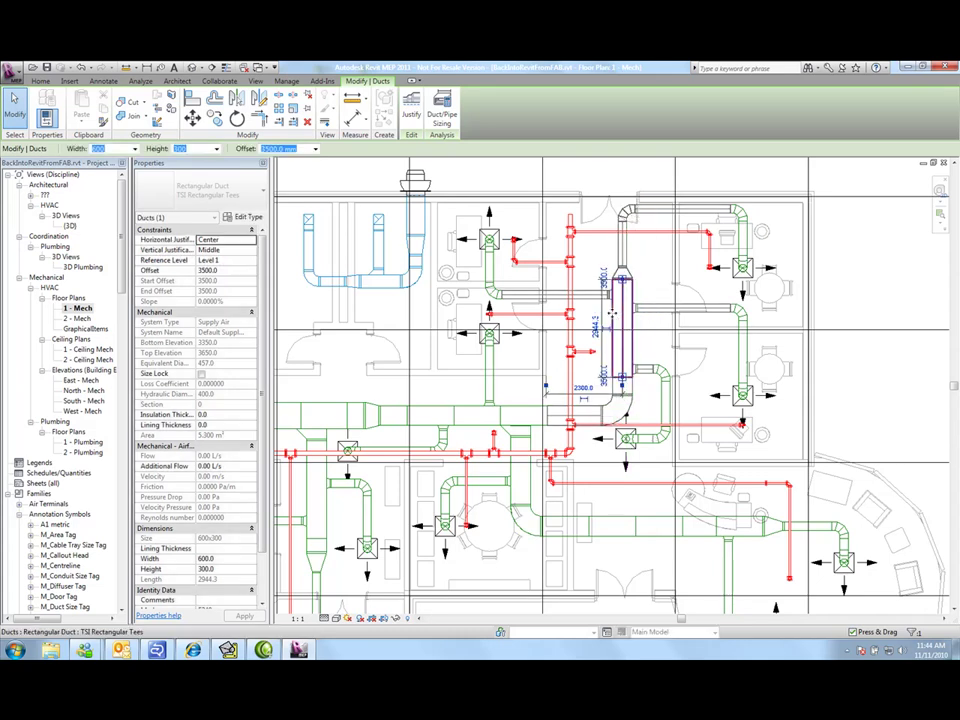
key("Escape")
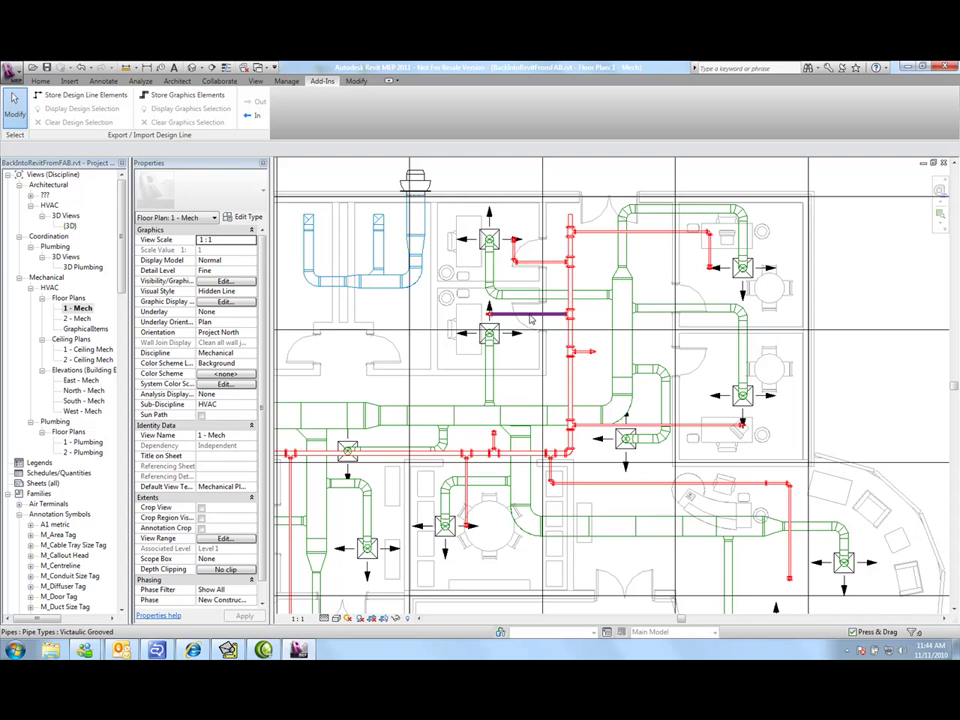
Tab-highlight the pipe network, duct network and a single branch, select the top-left branch, then return to {3D}
key("Tab")
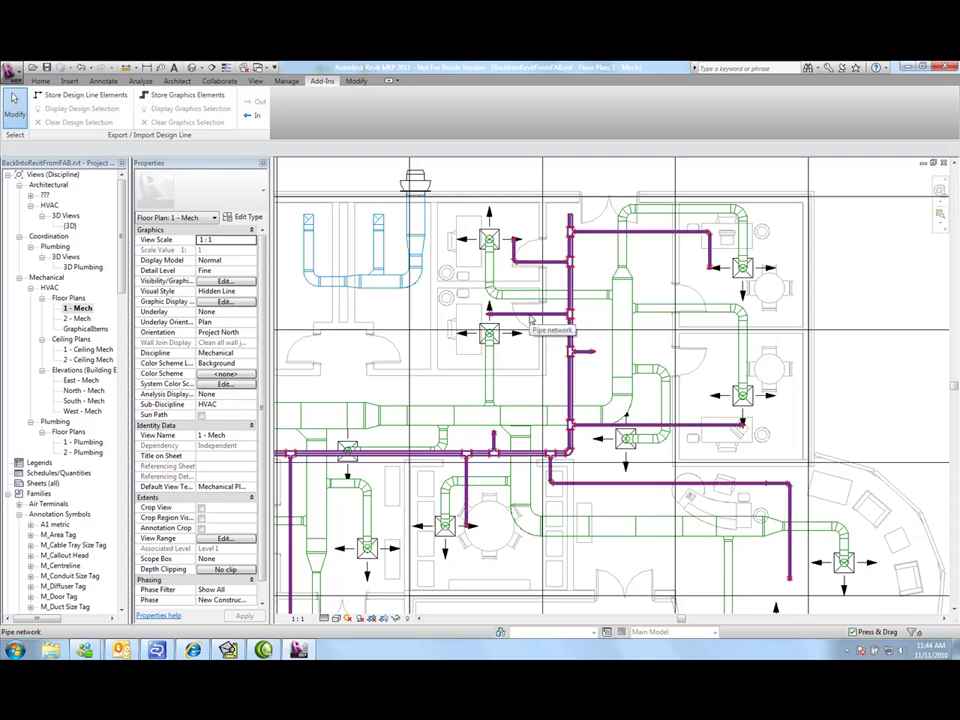
key("Tab")
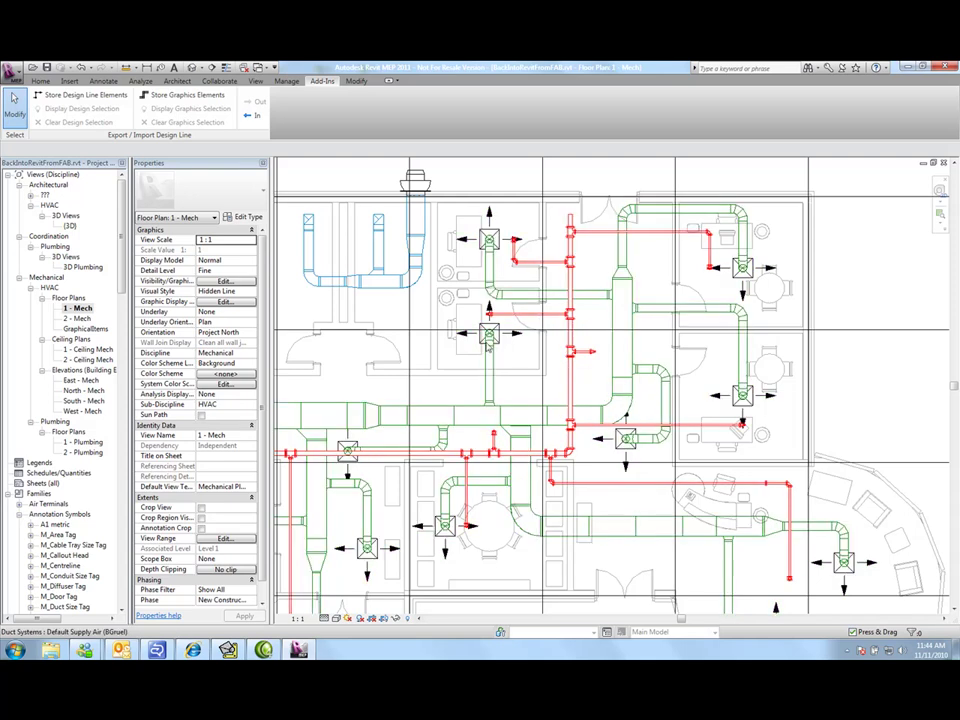
key("Tab")
key("Tab")
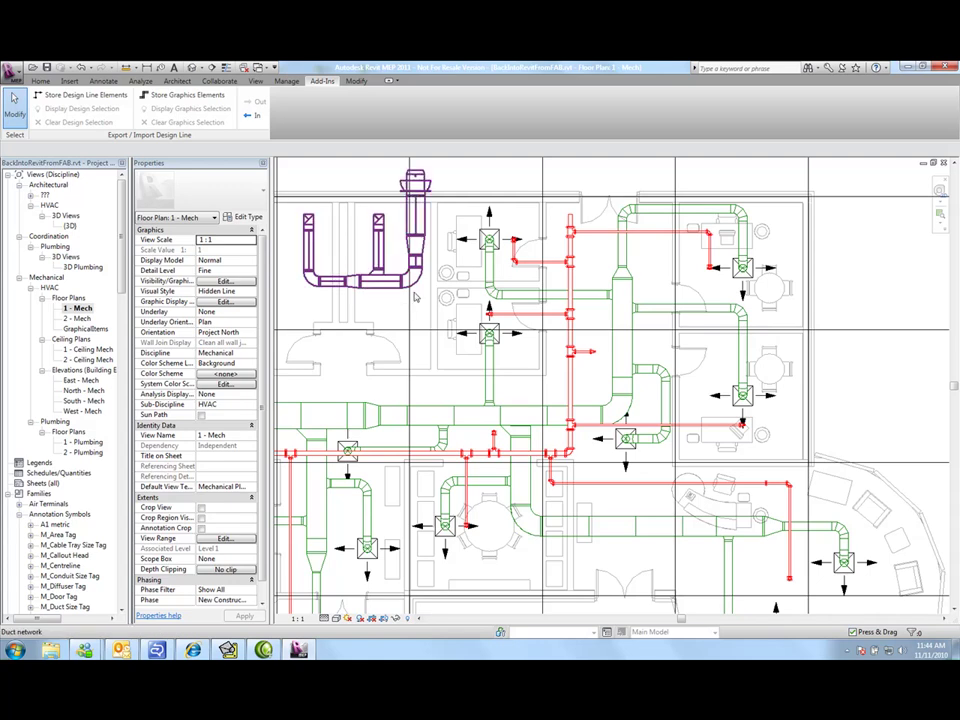
left_click(366, 292)
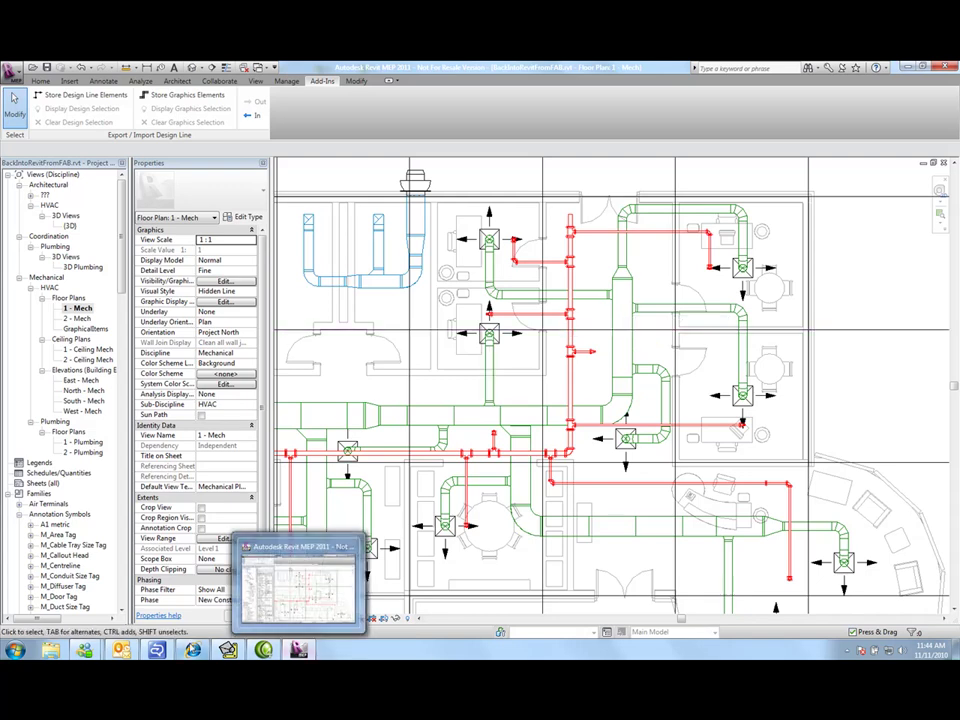
double_click(70, 226)
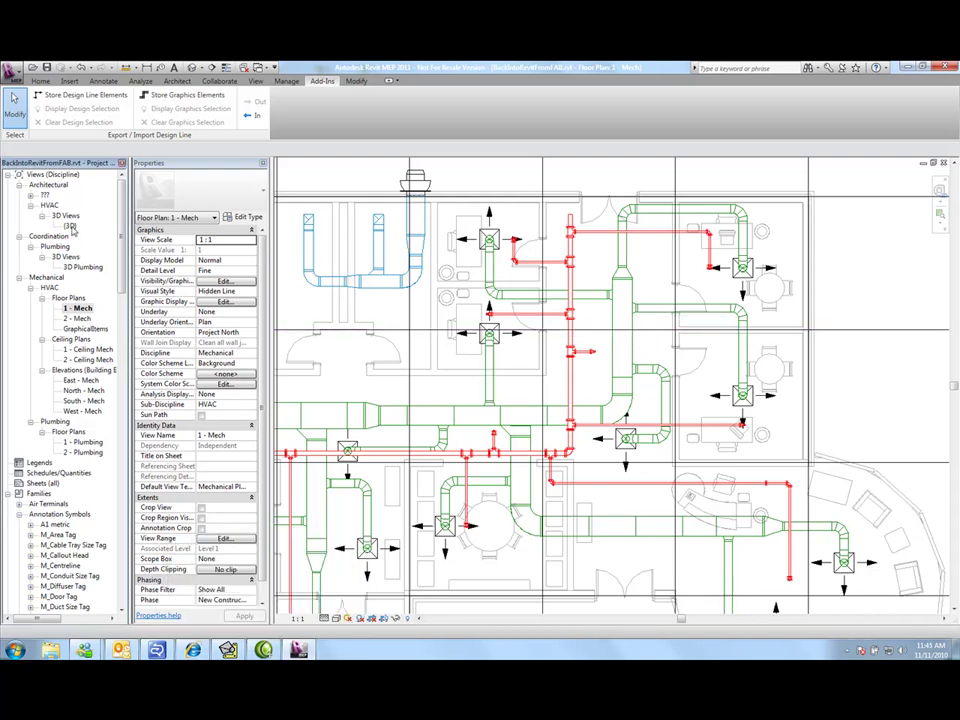
Zoom in on the black pipes and orange Victaulic couplings above the green ductwork
scroll(648, 424, "up", 3)
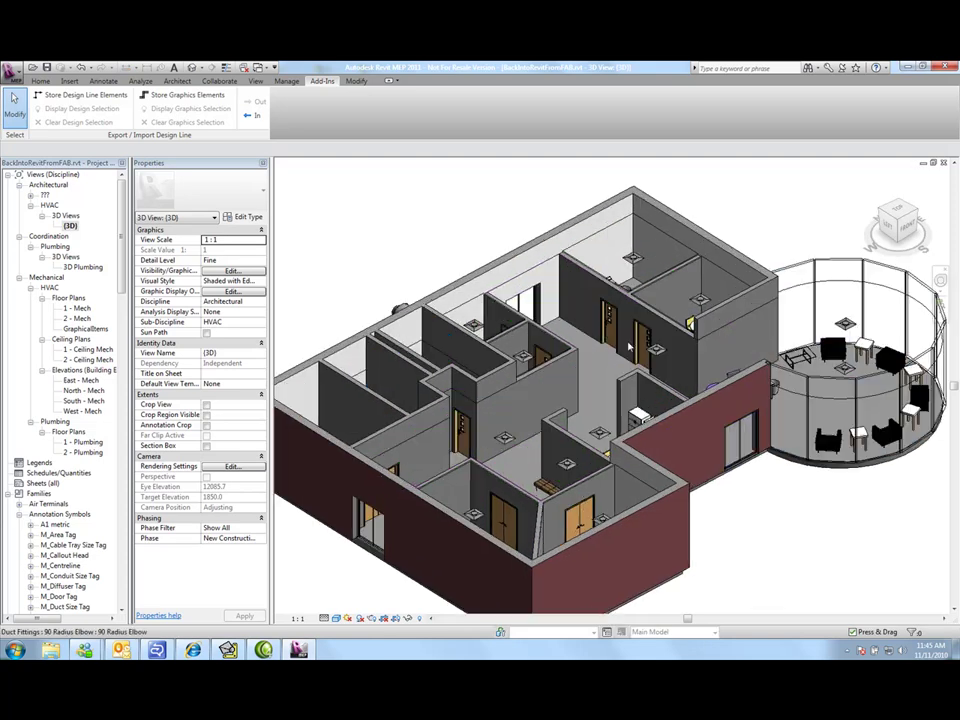
scroll(618, 452, "up", 3)
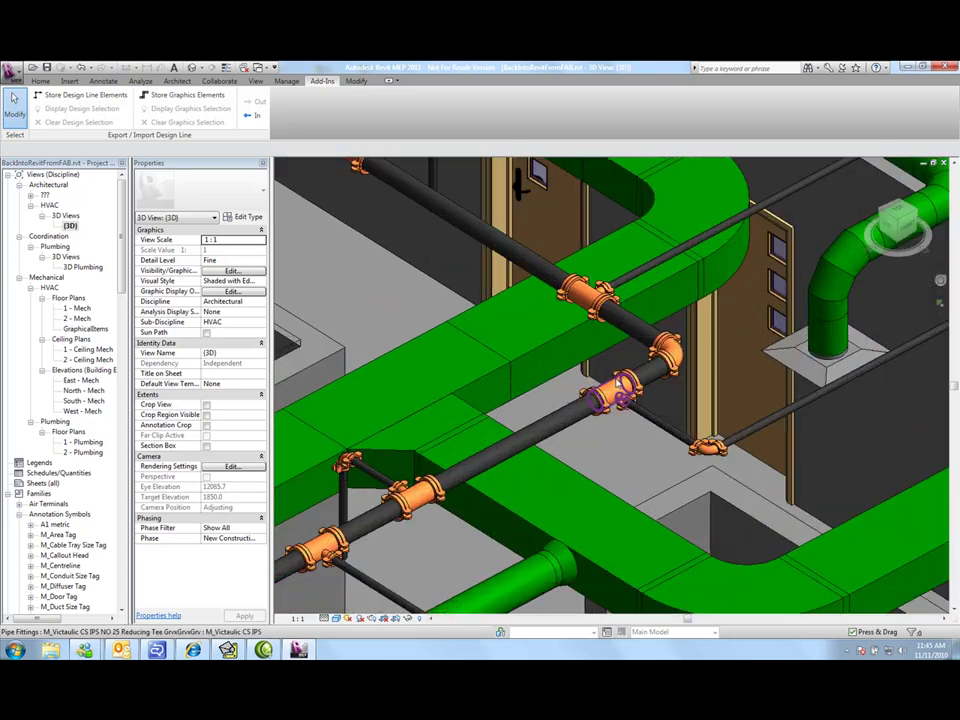